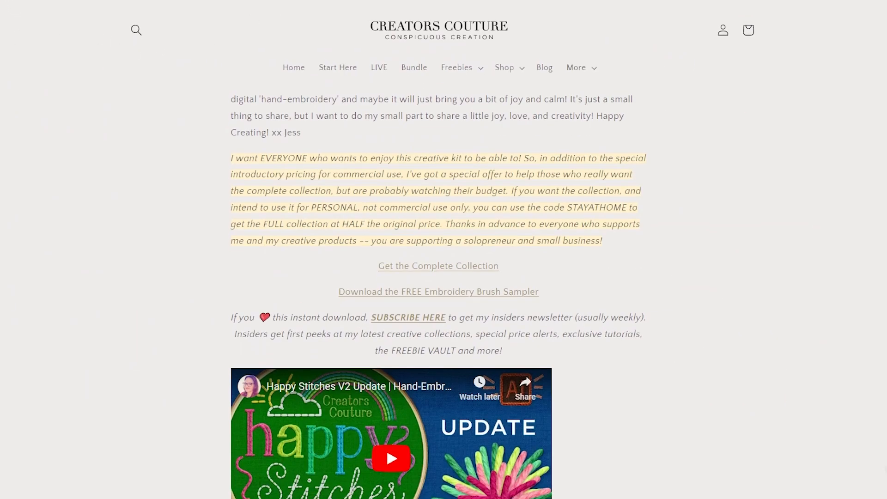
Scroll the Creators Couture page and follow the 'Download the FREE Embroidery Brush Sampler' link
scroll(145, 149, down, 2)
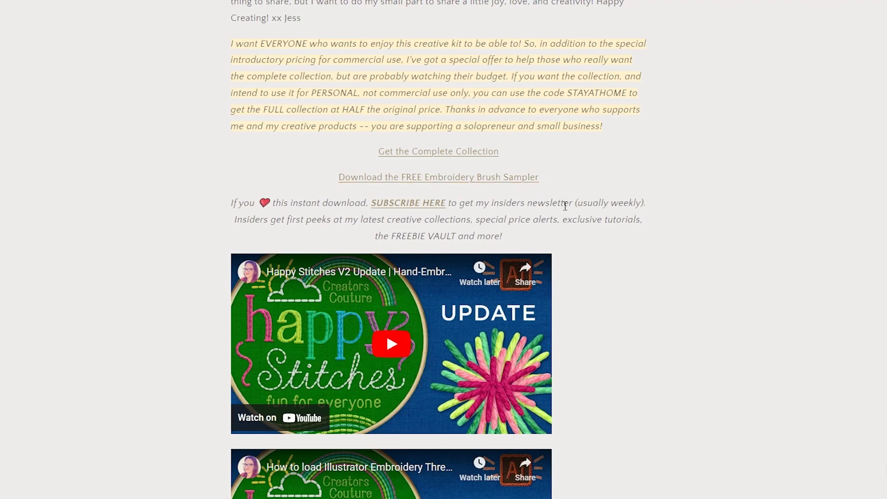
scroll(459, 341, down, 6)
scroll(459, 341, down, 2)
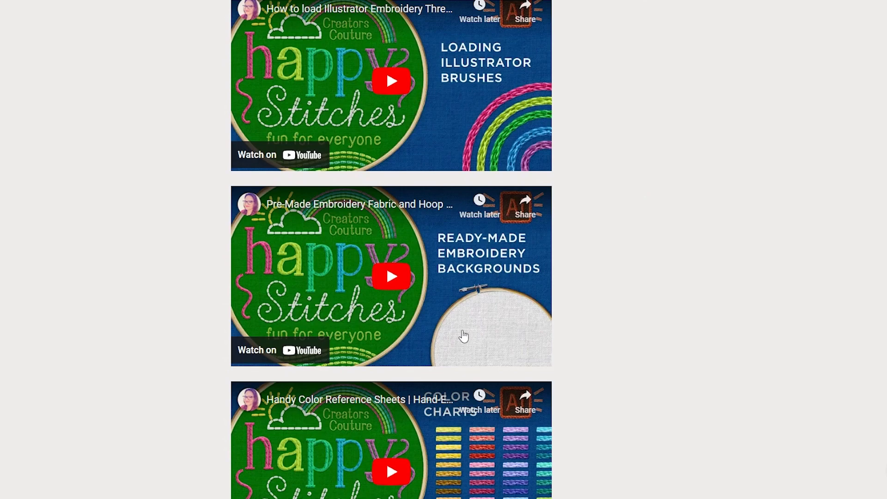
scroll(463, 336, up, 8)
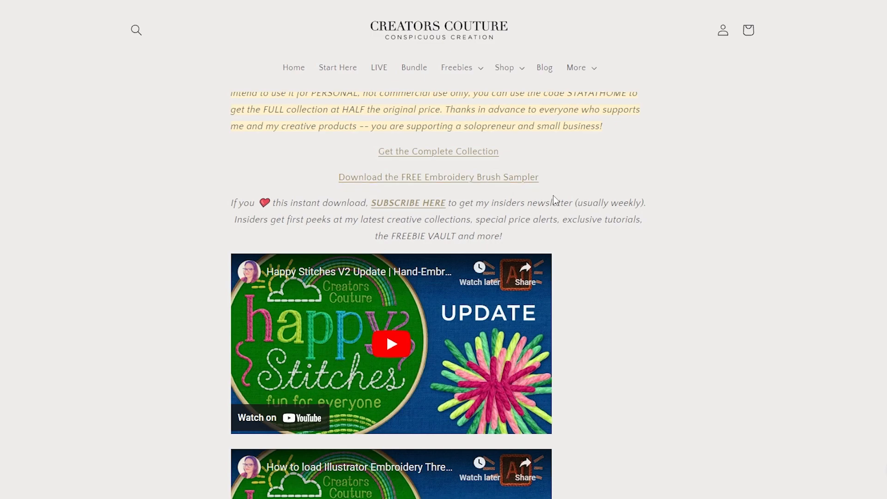
click(486, 179)
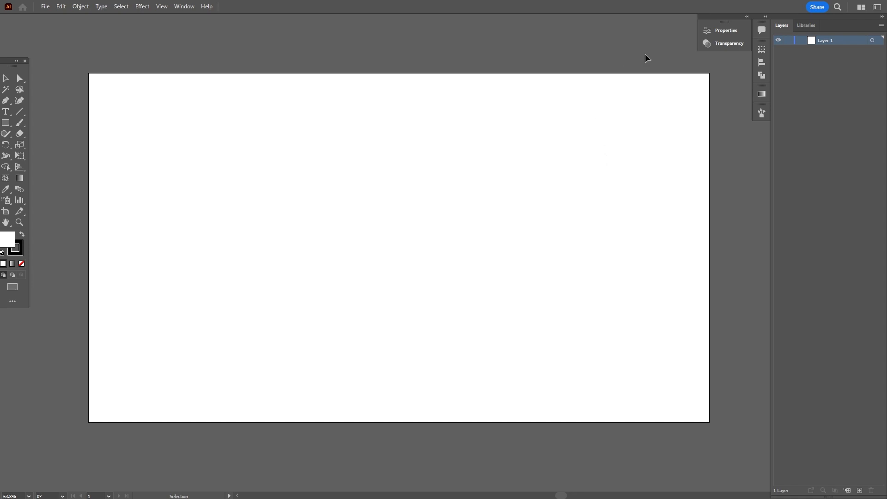
From the Brushes panel menu, choose Open Brush Library > Other Library
click(760, 114)
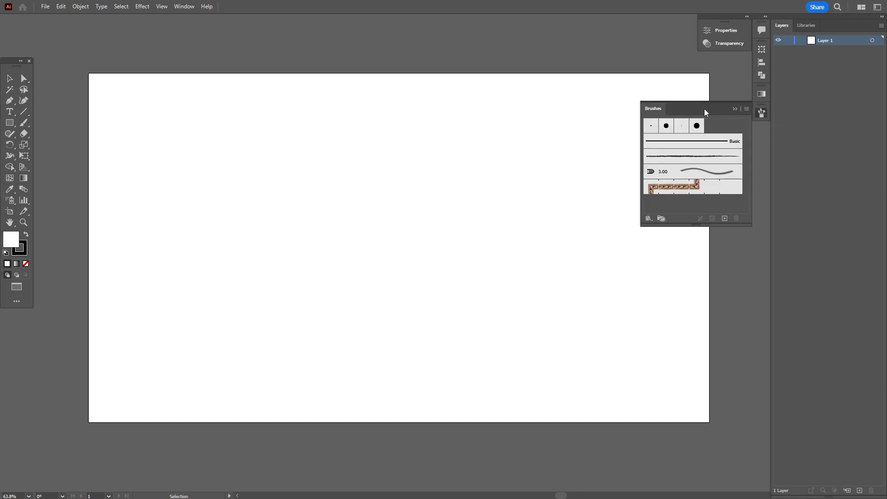
click(183, 7)
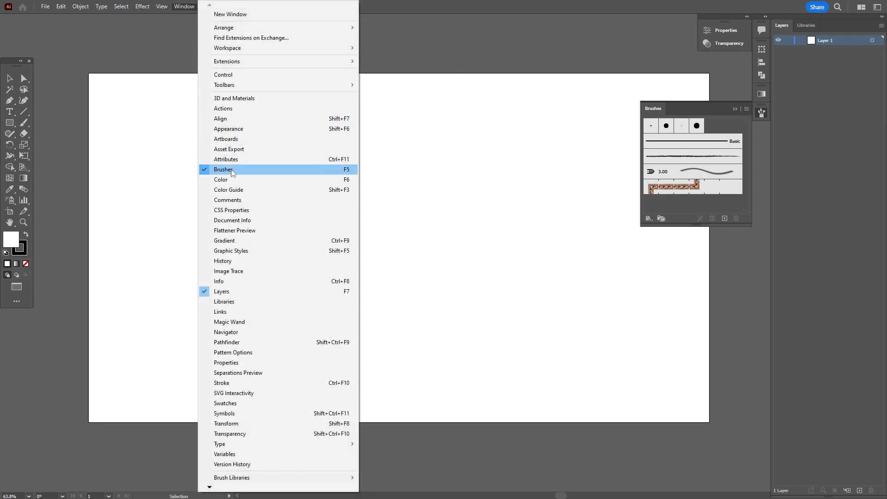
click(702, 109)
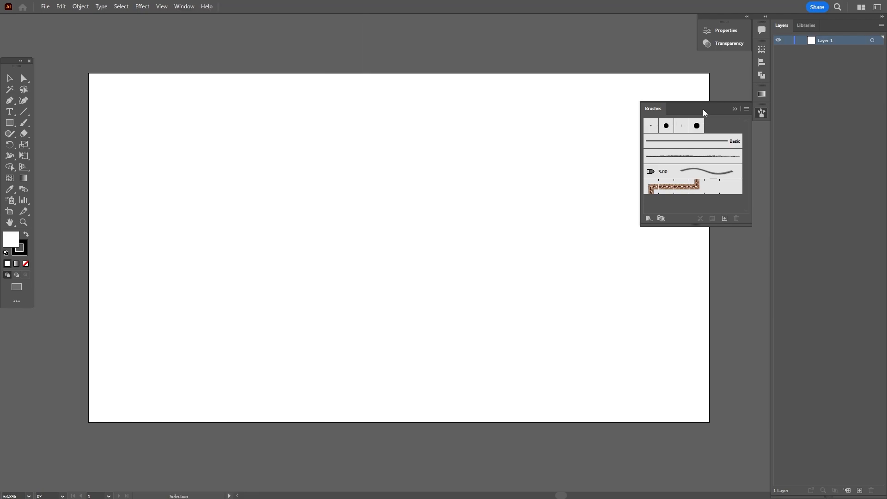
click(748, 109)
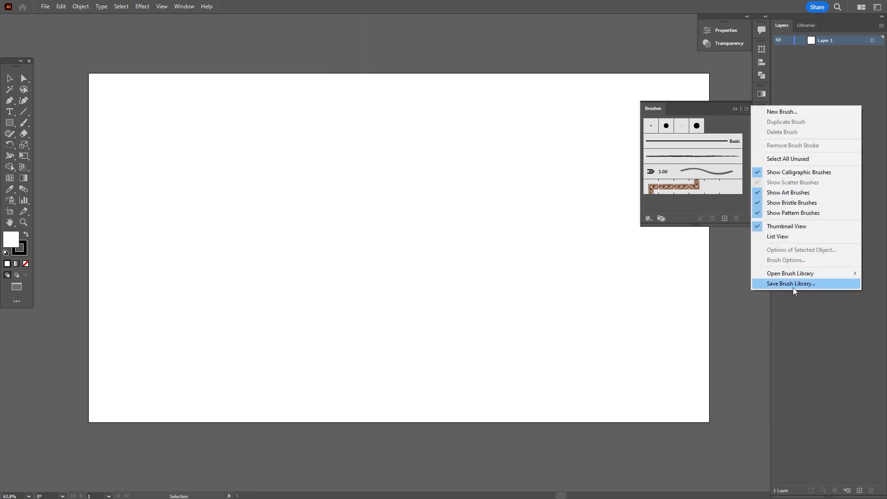
mouse_move(808, 276)
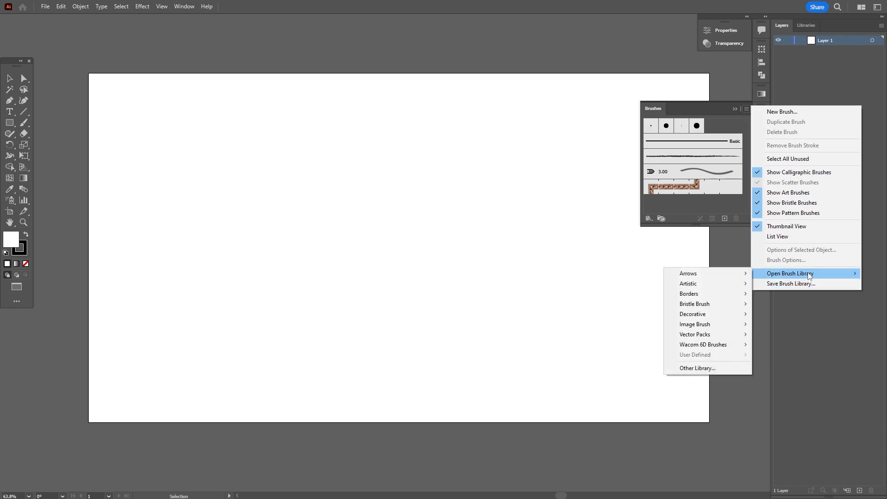
click(704, 368)
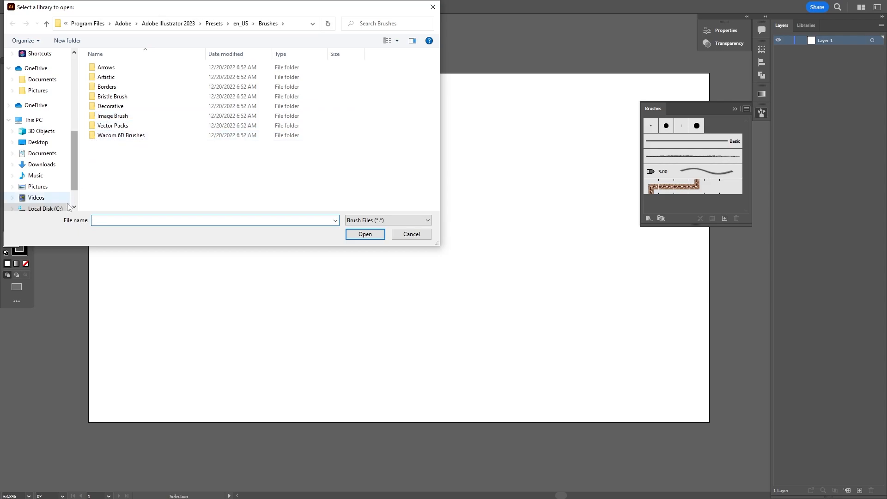
Browse to D:\Brushes\Happy-Stitches-Sampler-V2 and load brush-library.ai
scroll(68, 203, down, 1)
click(51, 183)
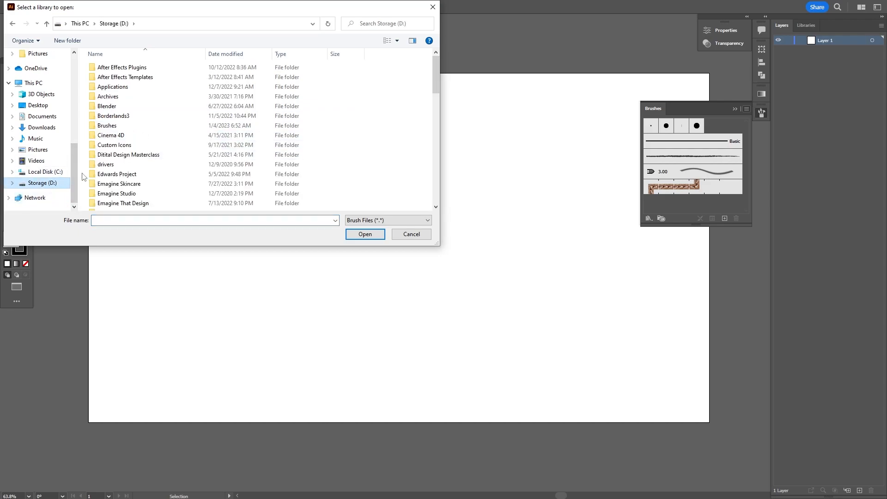
double_click(110, 126)
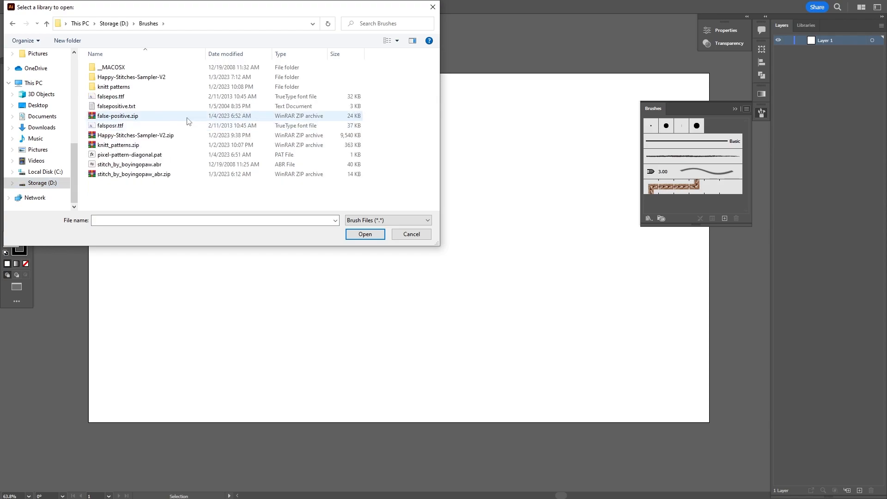
double_click(127, 78)
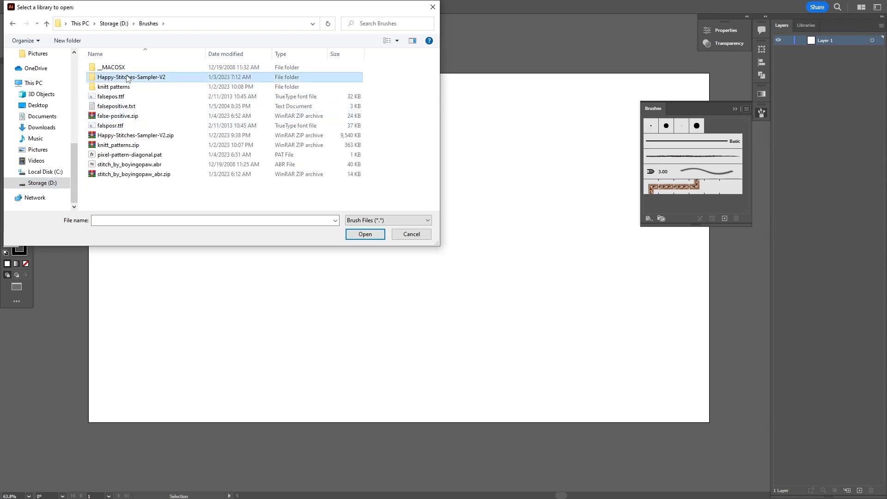
click(123, 97)
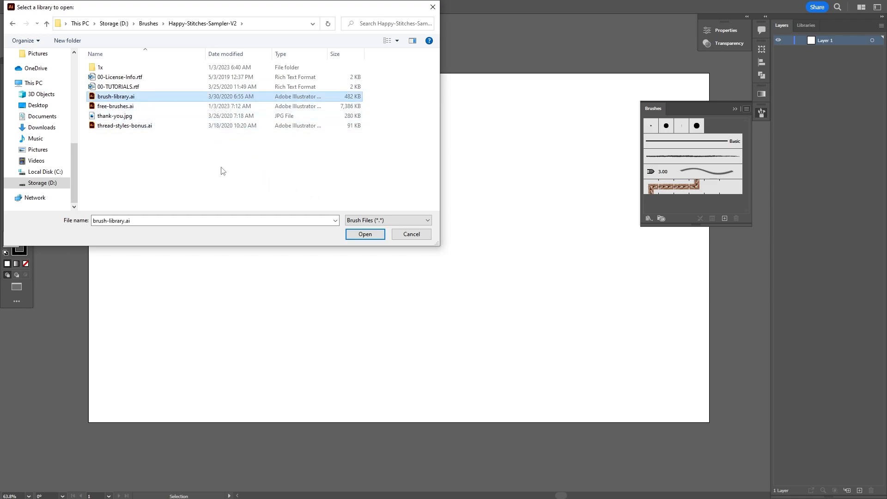
click(365, 234)
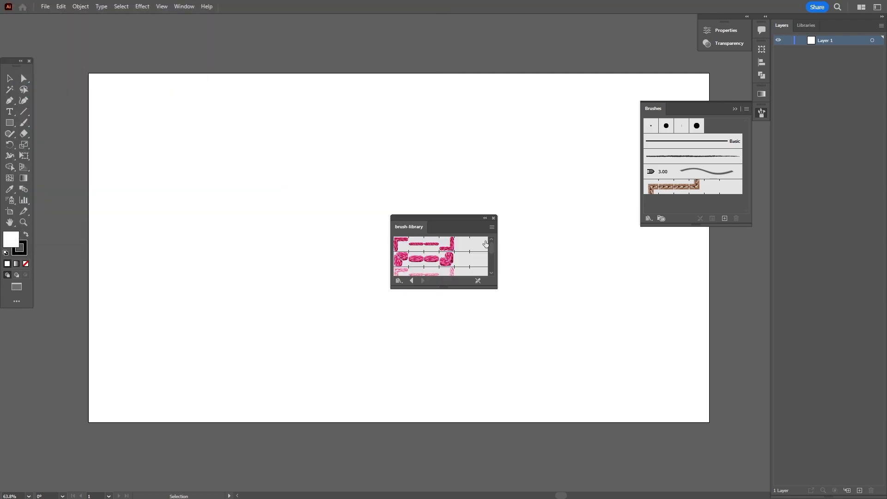
Enlarge and reposition the brush library panel and make it Persistent
mouse_move(484, 288)
mouse_down()
mouse_move(481, 359)
mouse_move(495, 432)
mouse_up()
drag(459, 218, 456, 91)
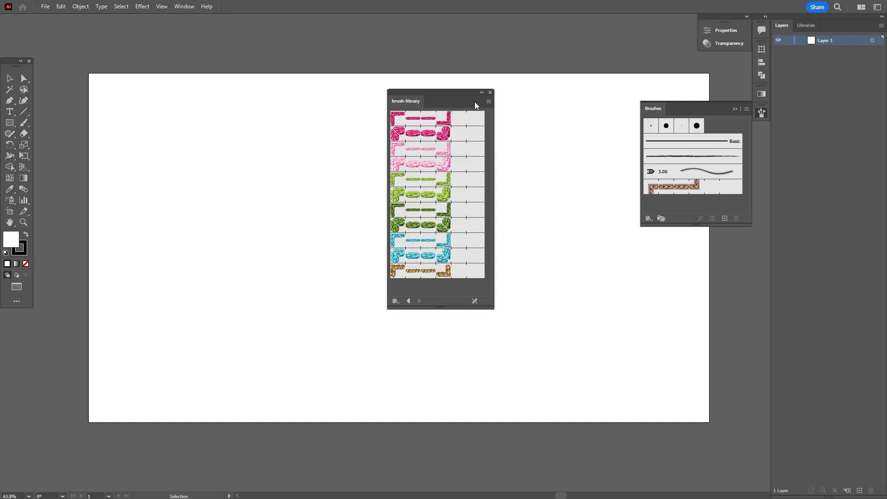
click(488, 102)
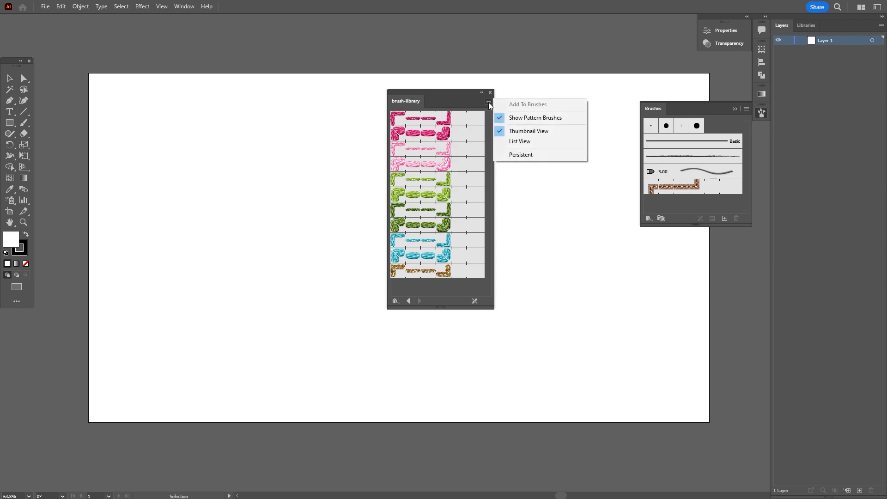
click(519, 155)
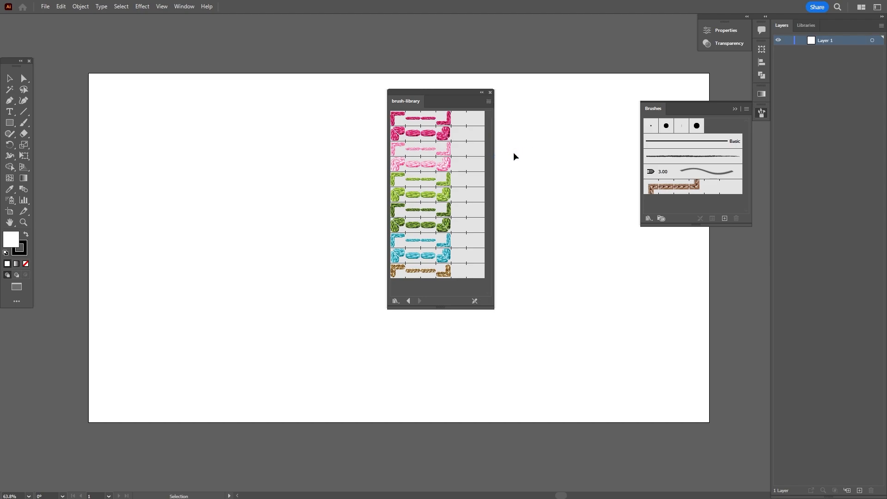
Dock the library as a tab beside Brushes, enlarge it, and select the Paintbrush tool
mouse_move(410, 103)
mouse_down()
mouse_move(667, 166)
mouse_move(685, 112)
mouse_up()
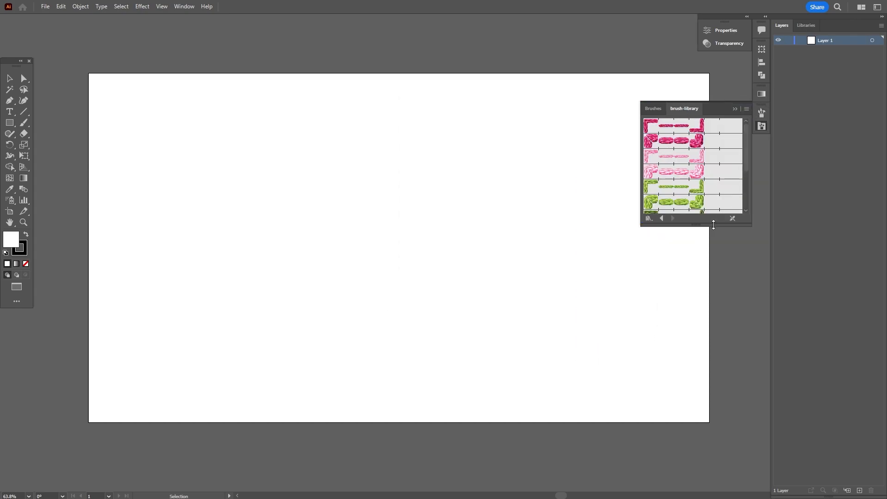
mouse_move(719, 224)
mouse_down()
mouse_move(733, 370)
mouse_move(727, 343)
mouse_up()
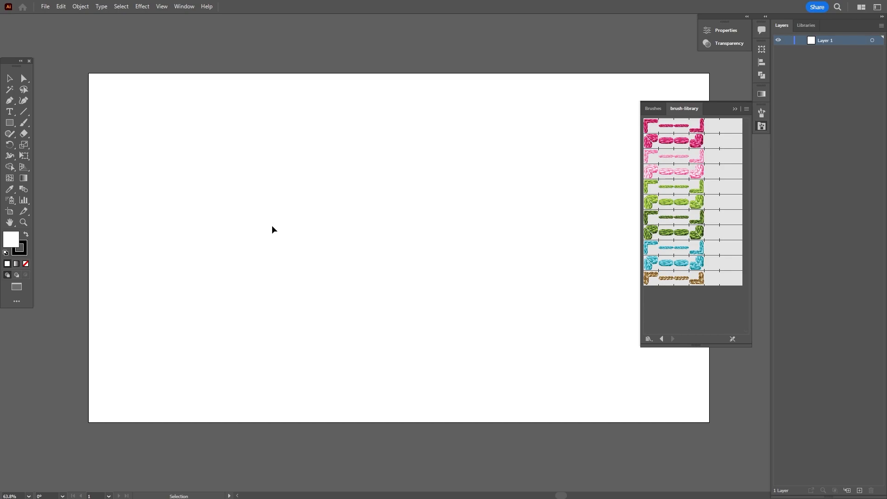
click(25, 122)
Paint two wavy light green dashed-stitch lines near the top of the artboard
click(675, 176)
click(674, 201)
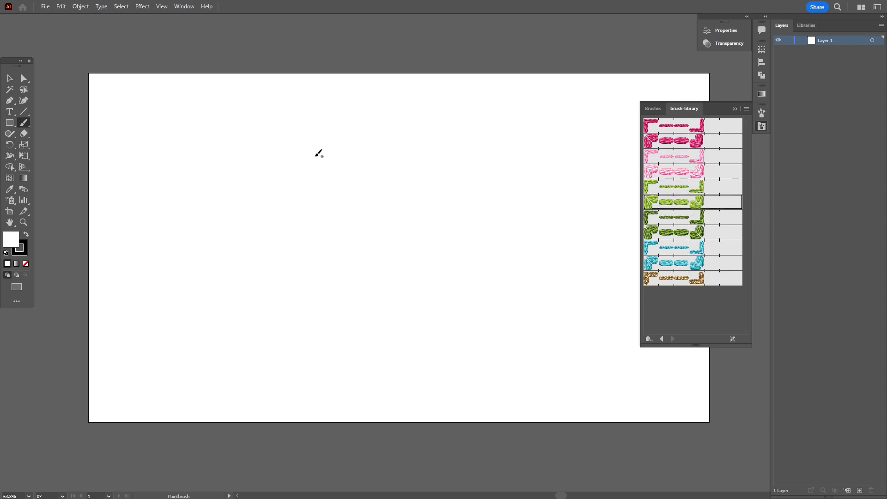
drag(178, 144, 398, 164)
mouse_move(168, 172)
mouse_down()
mouse_move(241, 167)
mouse_move(289, 219)
mouse_move(504, 171)
mouse_move(526, 153)
mouse_up()
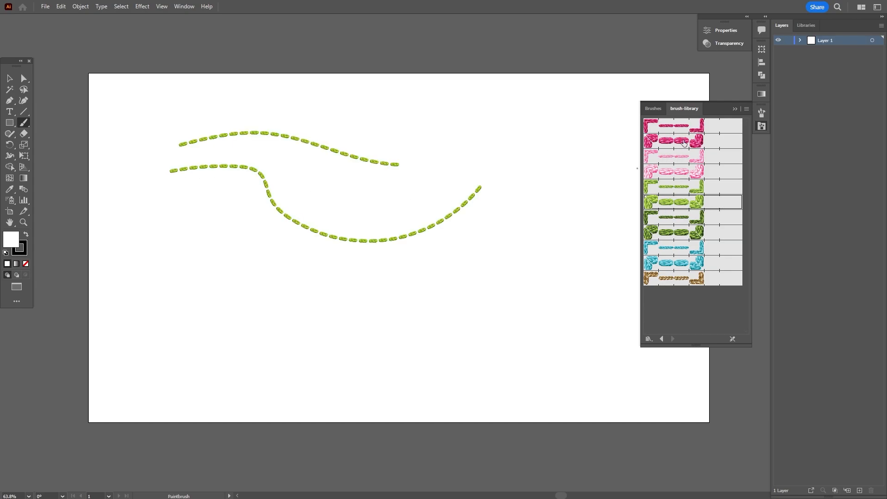
Paint two dark pink stitched curves below the green lines
click(674, 126)
mouse_move(499, 216)
mouse_down()
mouse_move(399, 270)
mouse_move(236, 316)
mouse_up()
mouse_move(308, 363)
mouse_down()
mouse_move(510, 266)
mouse_move(594, 307)
mouse_up()
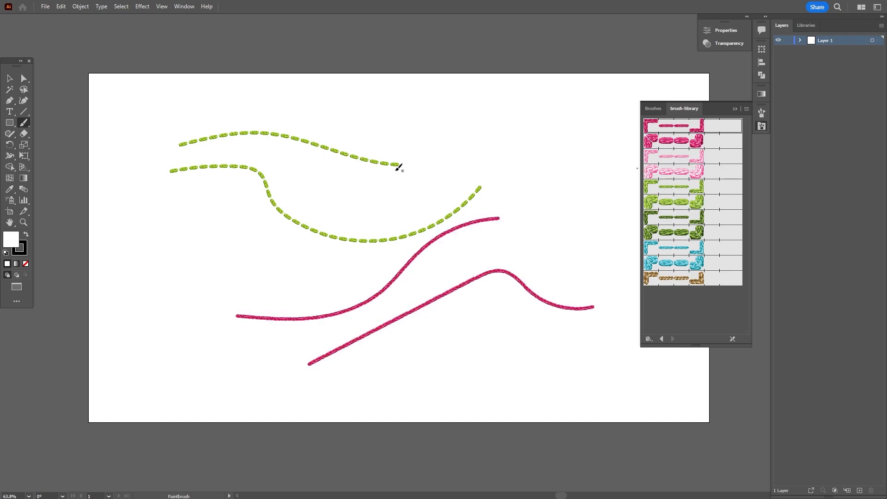
drag(422, 151, 354, 157)
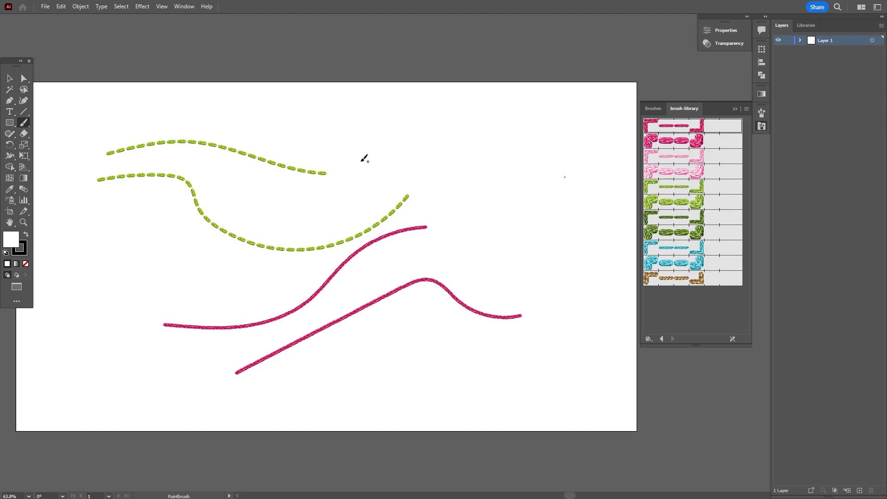
Draw a four-sided shape with the Pen tool in the upper right of the artboard
key(p)
click(544, 115)
click(537, 204)
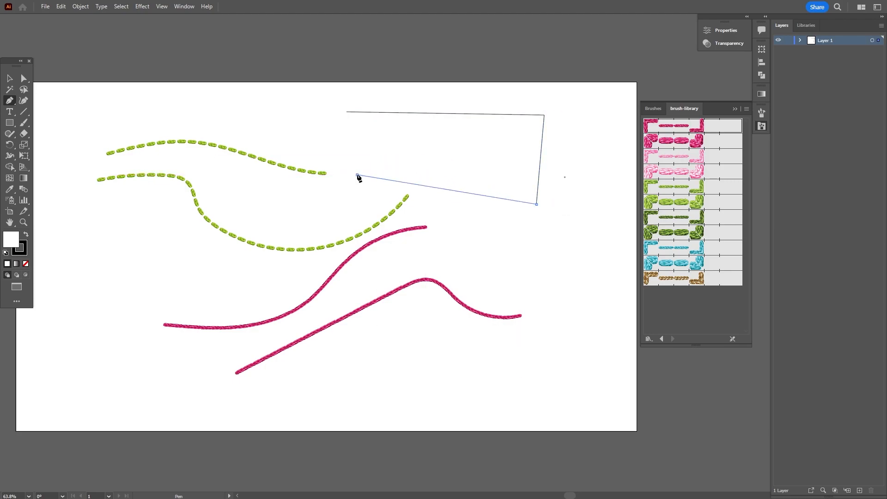
click(347, 112)
Try several stitch brushes on the shape's outline, settling on dark green dashed, then deselect
click(677, 156)
click(683, 174)
click(683, 187)
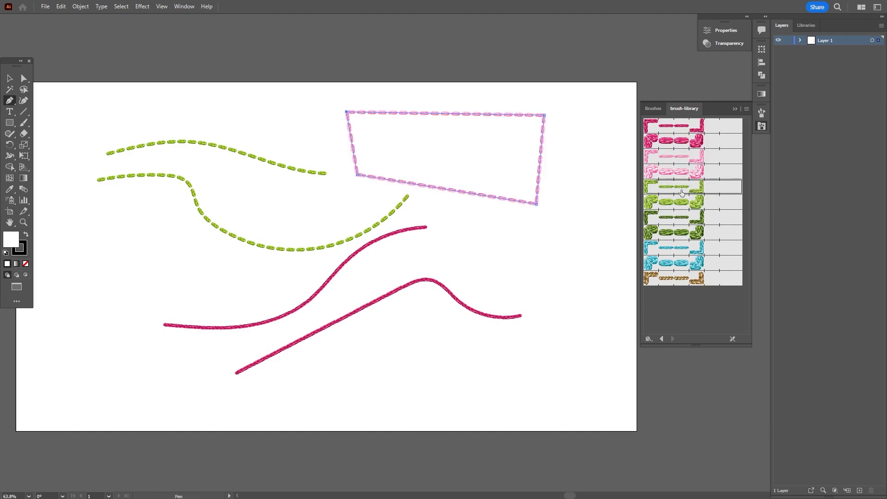
click(689, 218)
click(696, 232)
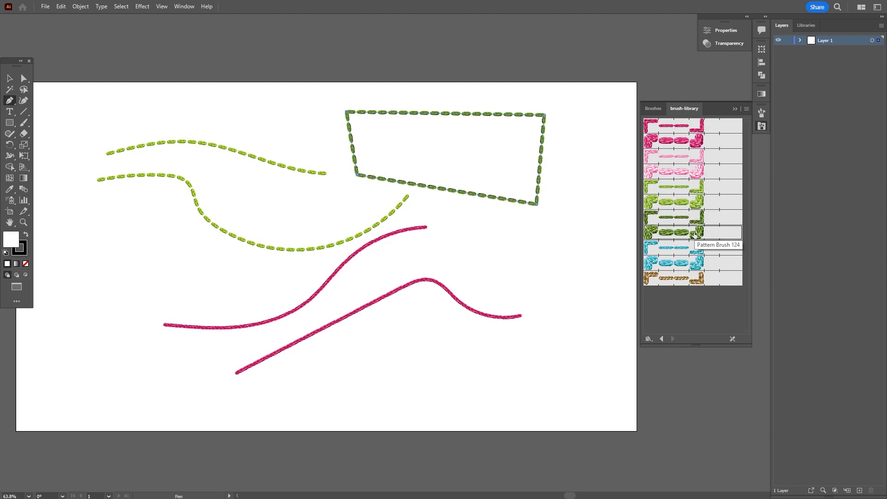
click(11, 79)
click(540, 259)
With fill set to None, draw an oval on the right of the artboard
drag(10, 122, 51, 145)
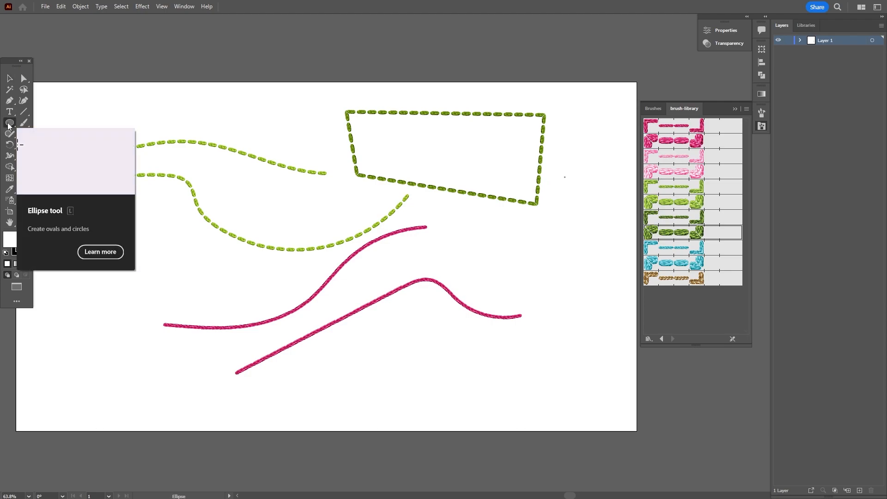
click(26, 263)
double_click(20, 250)
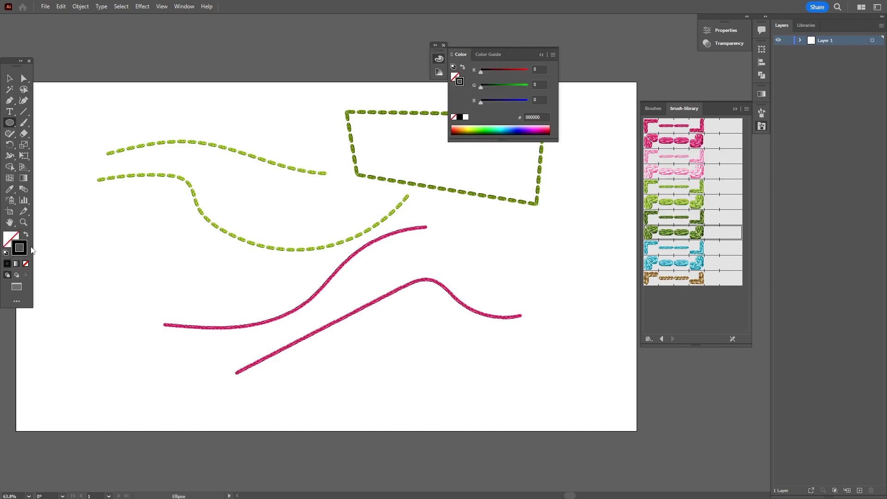
mouse_move(492, 237)
mouse_down()
mouse_move(568, 311)
mouse_move(594, 323)
mouse_move(588, 299)
mouse_up()
Try blue and pink stitch brushes on the oval, ending with the dark pink stitch
click(685, 252)
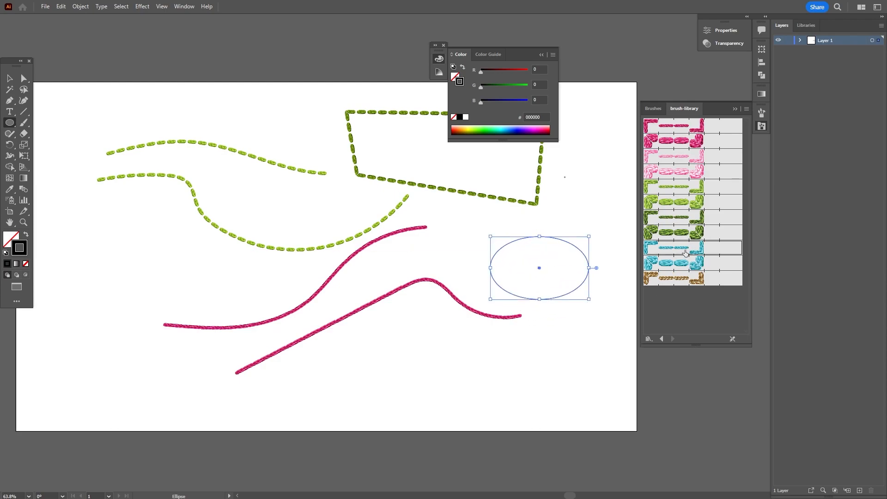
click(683, 264)
click(673, 169)
click(675, 140)
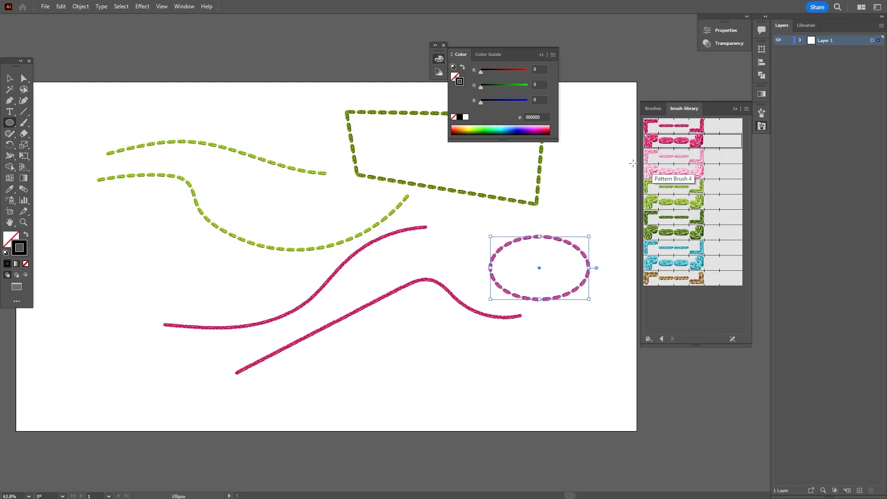
click(542, 54)
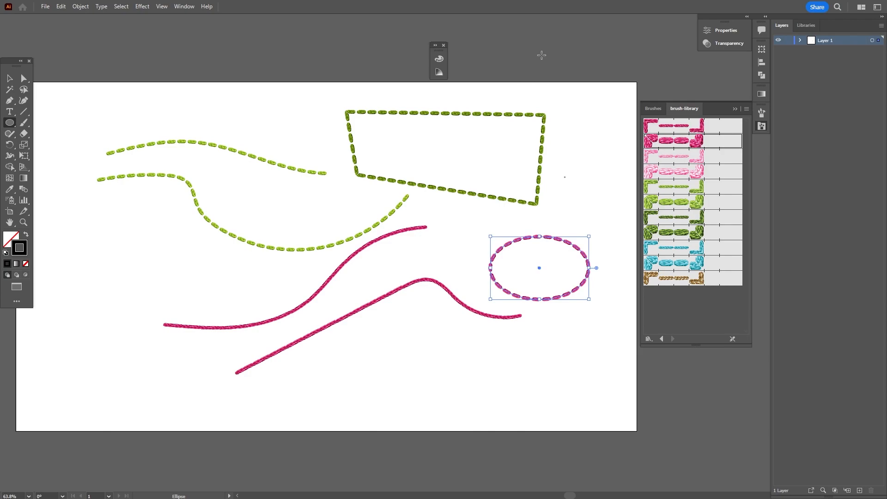
Select all the practice strokes on the artboard
click(9, 78)
click(472, 345)
click(318, 331)
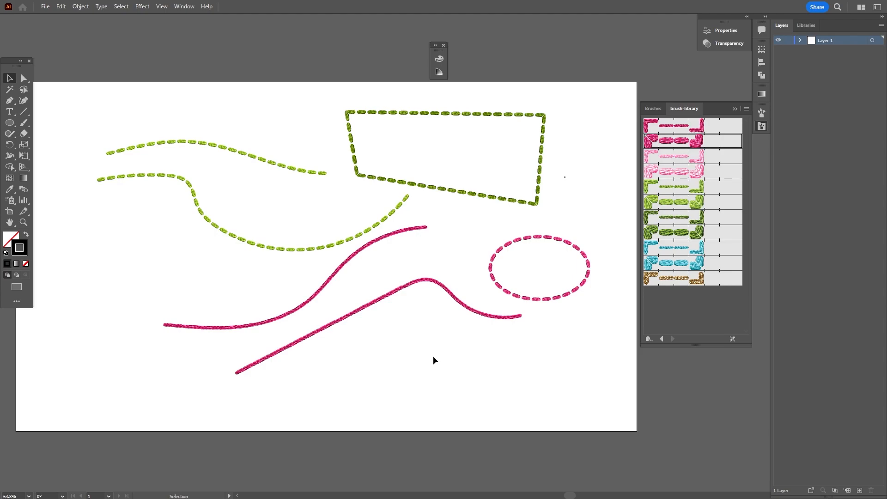
mouse_move(127, 103)
mouse_down()
mouse_move(395, 264)
mouse_move(559, 343)
mouse_up()
Delete the practice strokes and place Assets/Images/Avatar.png as a template
key(Delete)
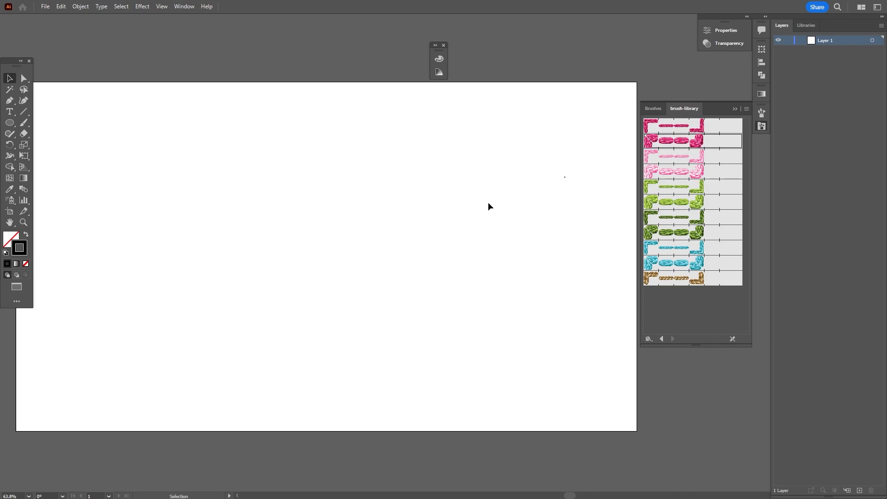
key(ctrl+minus)
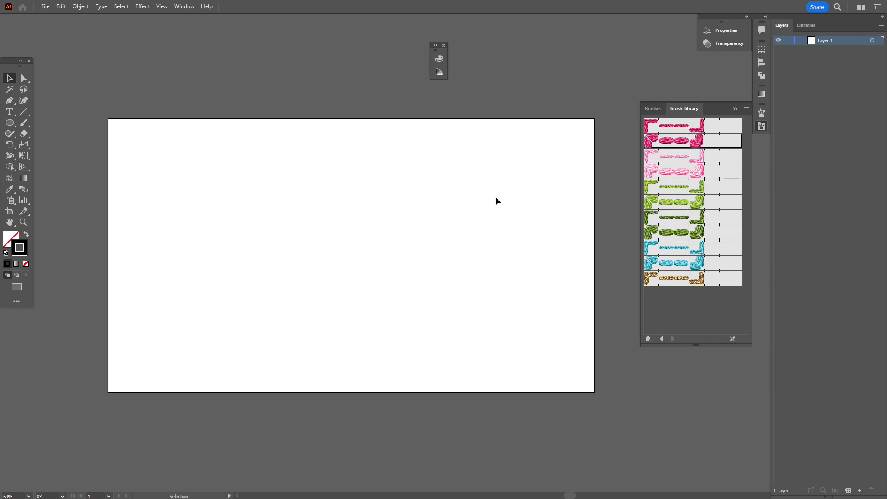
click(46, 7)
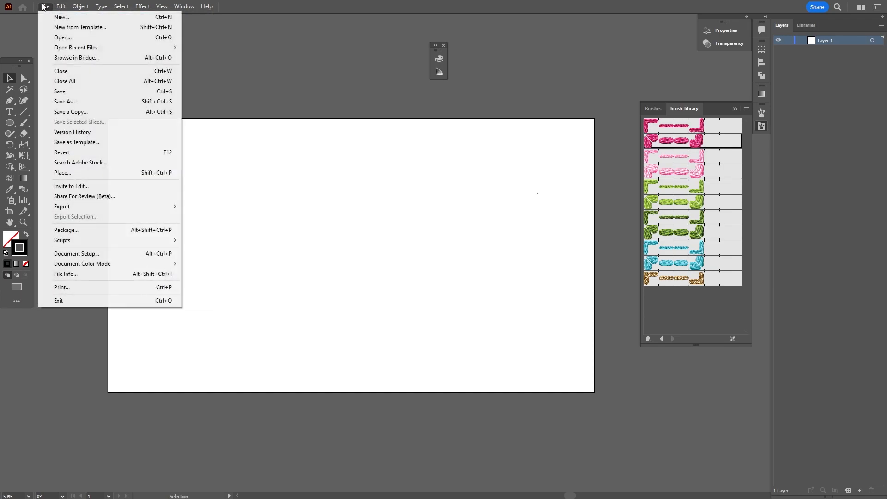
click(92, 173)
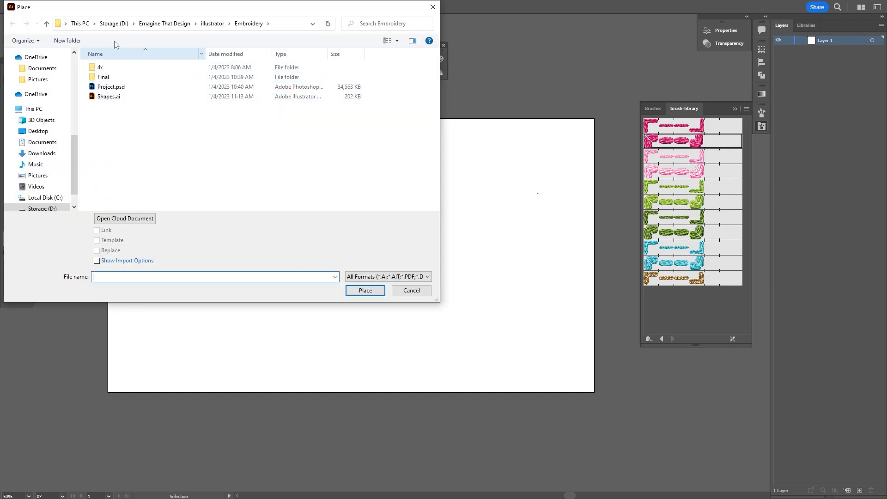
click(214, 23)
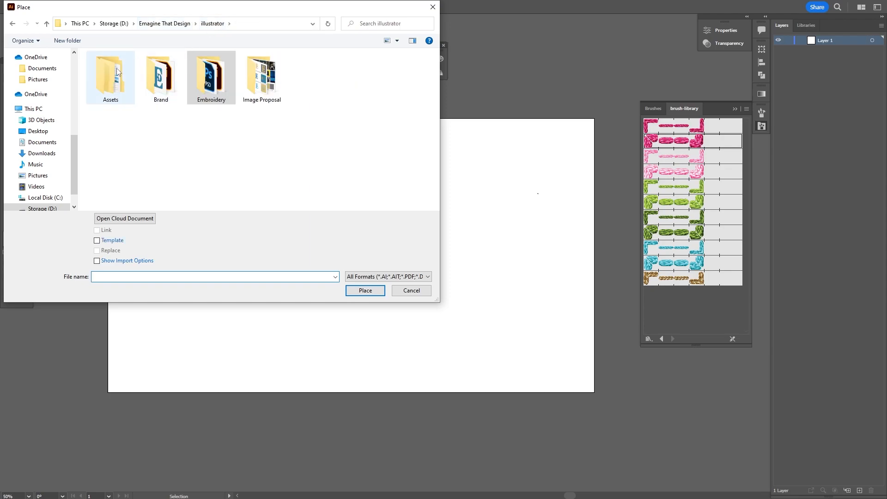
double_click(111, 78)
double_click(114, 71)
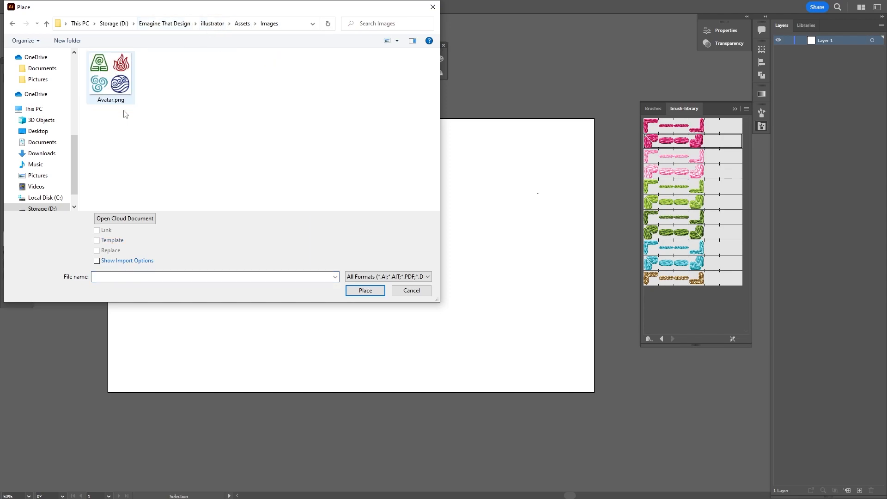
click(106, 76)
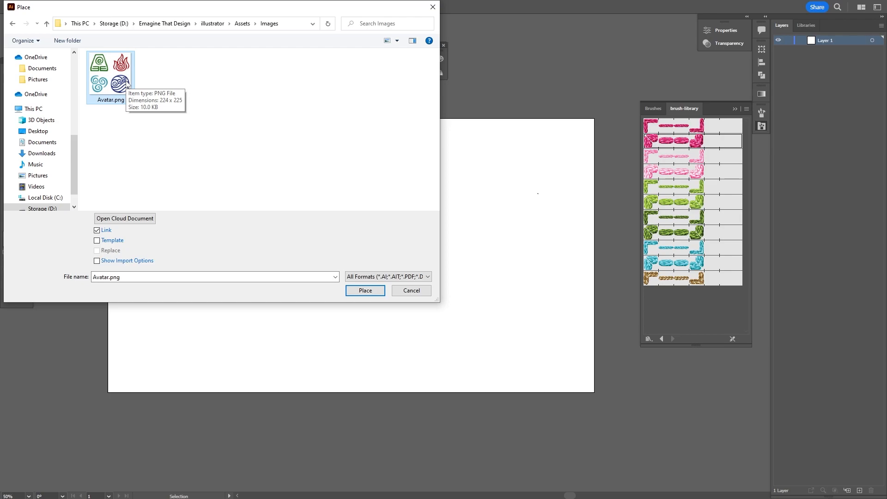
click(100, 244)
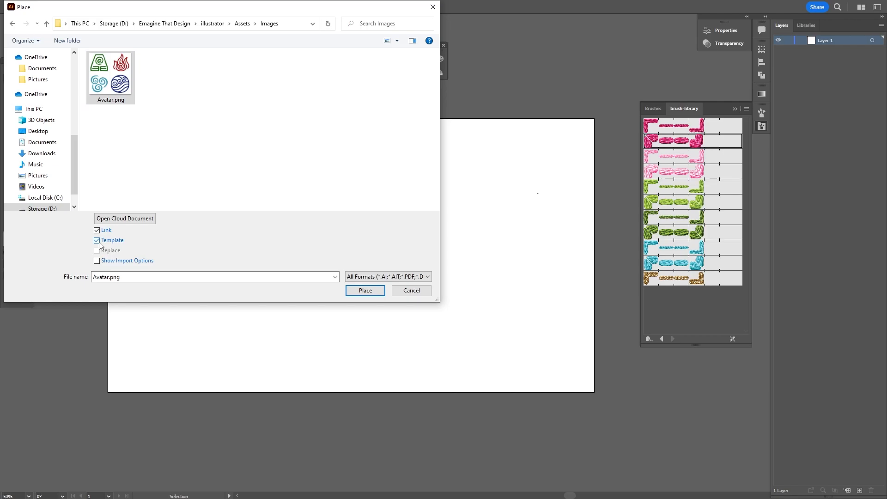
click(363, 290)
Unlock the template layer and select the Avatar image
drag(342, 258, 342, 257)
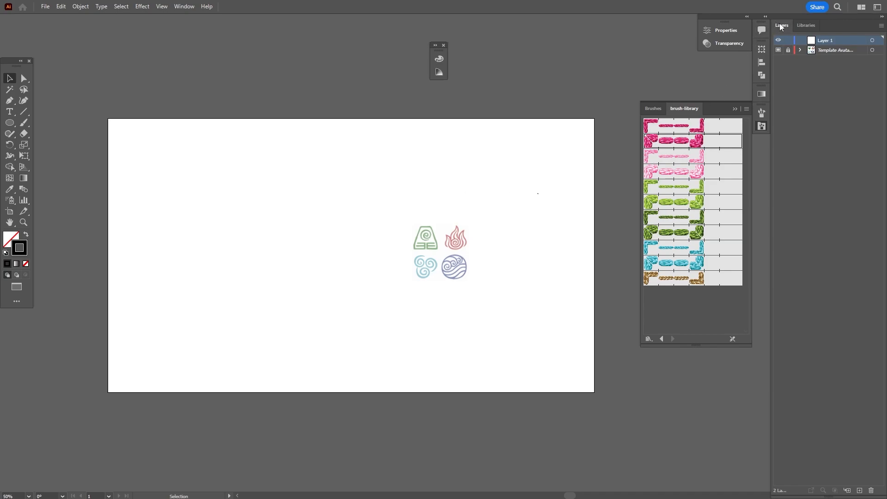
click(825, 51)
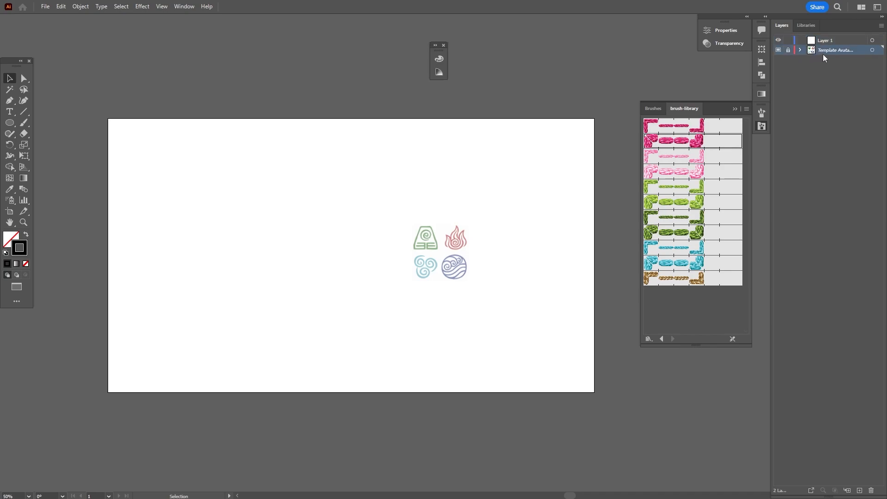
click(789, 51)
click(455, 243)
key(ctrl+t)
Enlarge the symbols to about 450 px, centre them, and relock the template layer
key(v)
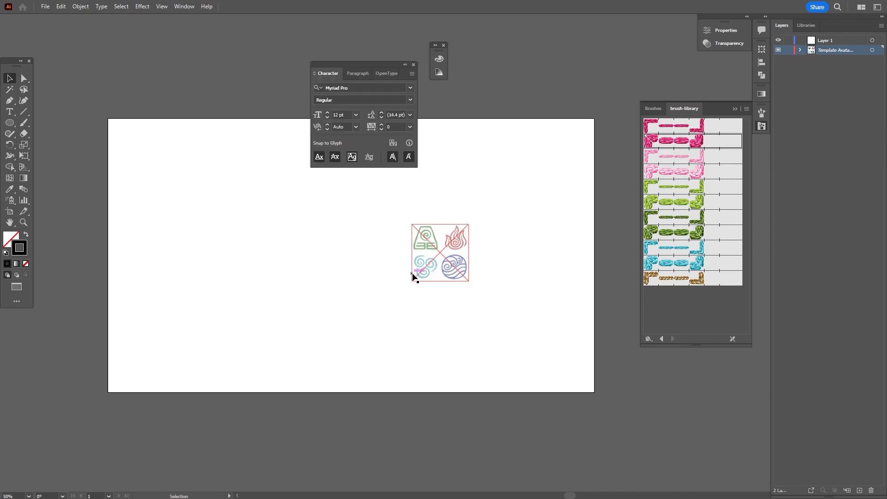
drag(412, 282, 312, 379)
drag(464, 223, 541, 173)
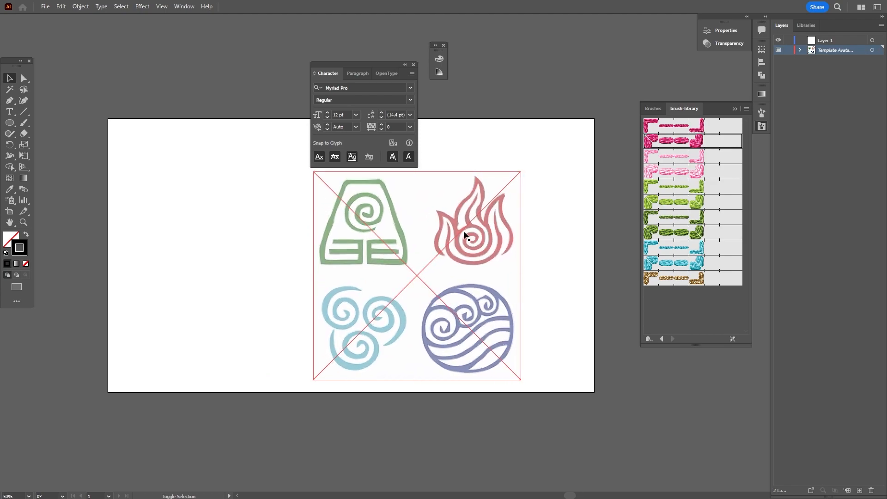
drag(470, 242, 433, 218)
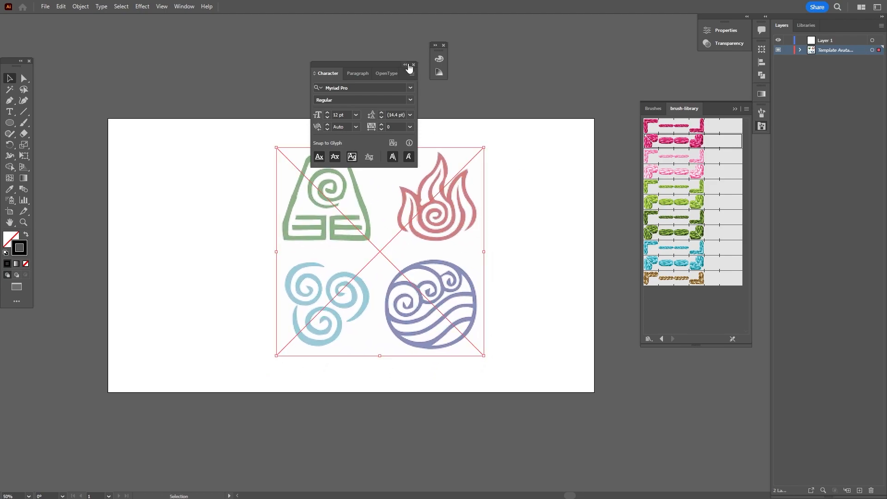
click(412, 64)
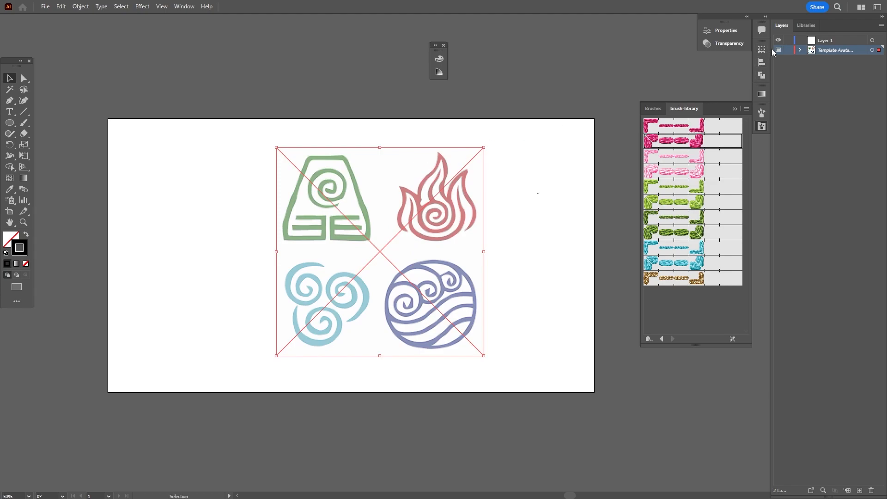
click(787, 50)
drag(402, 271, 227, 215)
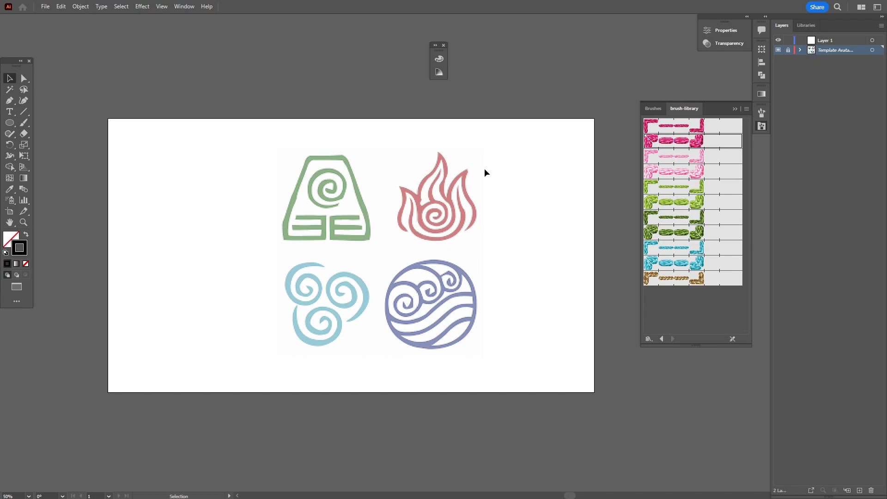
Rename Layer 1 to 'Earth' and switch to the Pen tool
click(835, 40)
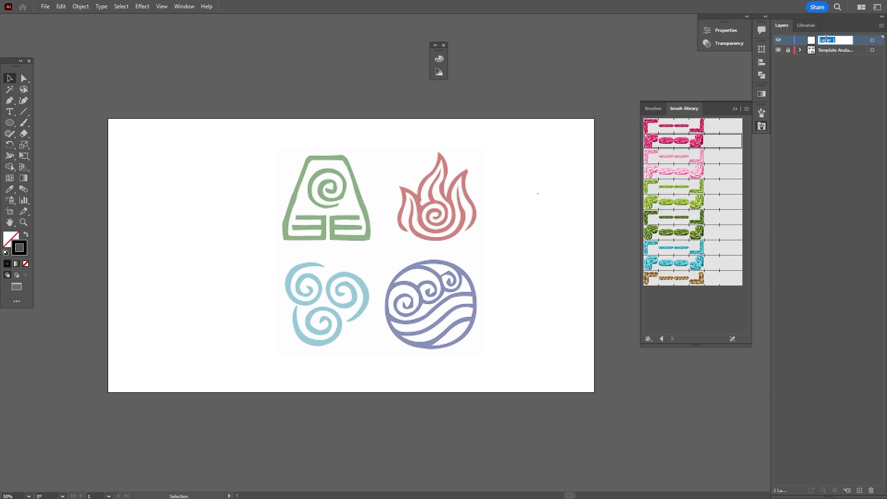
text(Ea)
key(p)
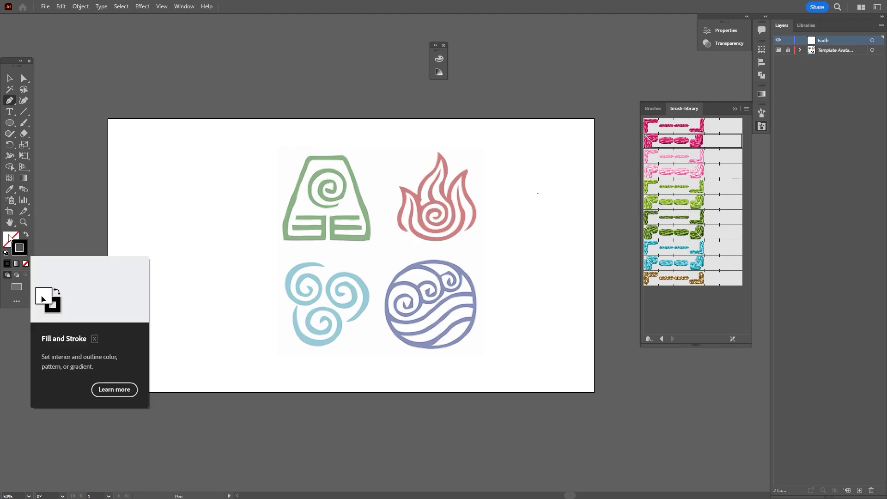
Make stroke active in the Color settings, open Properties, undo a test path, and zoom in
click(23, 253)
click(23, 253)
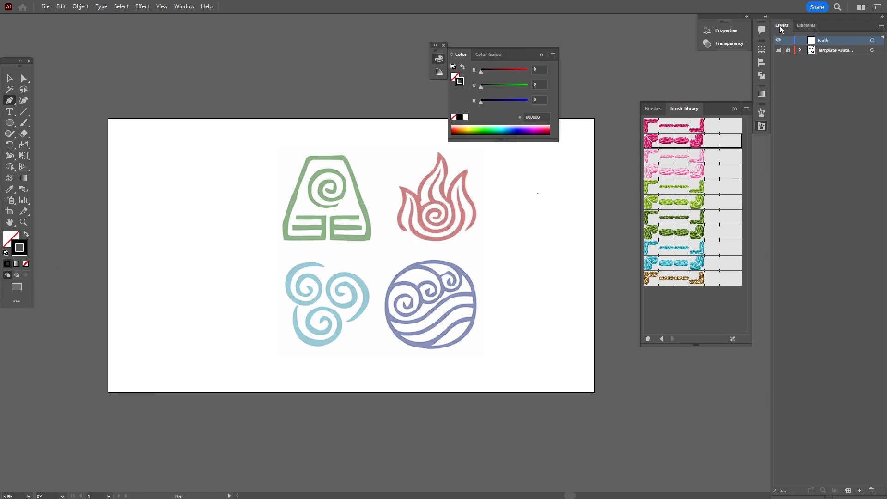
click(725, 30)
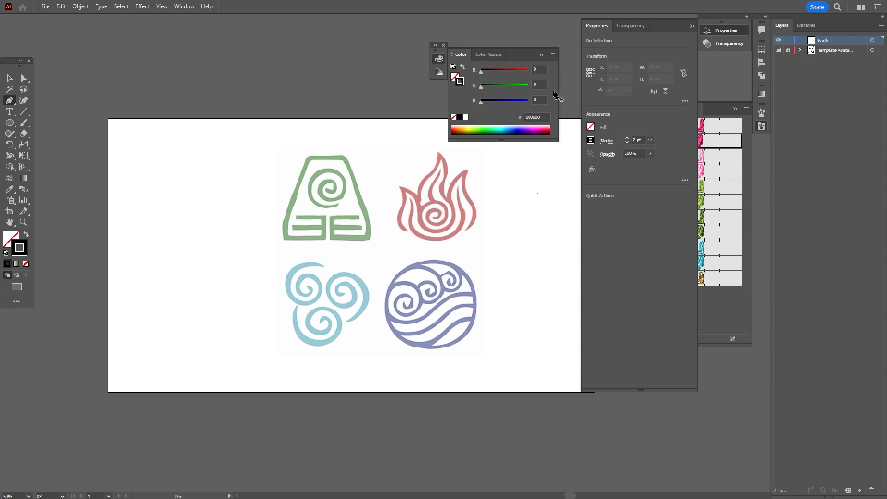
click(163, 167)
click(232, 164)
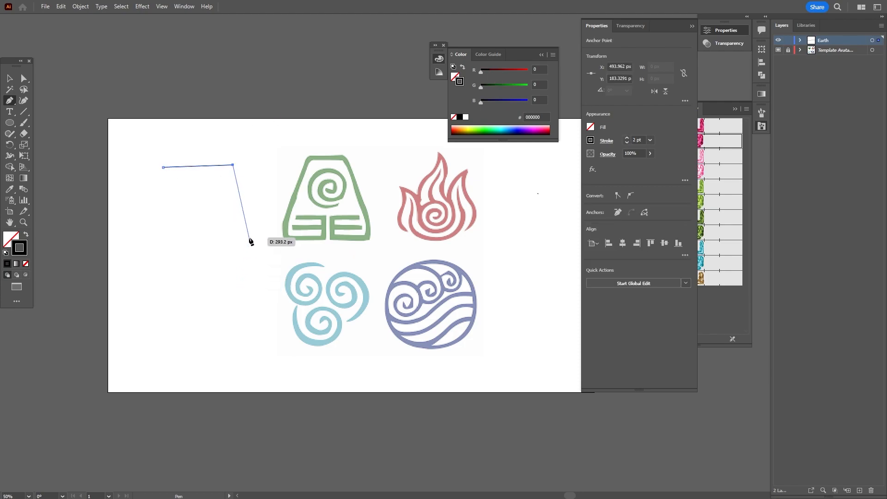
key(ctrl+z)
key(ctrl+z)
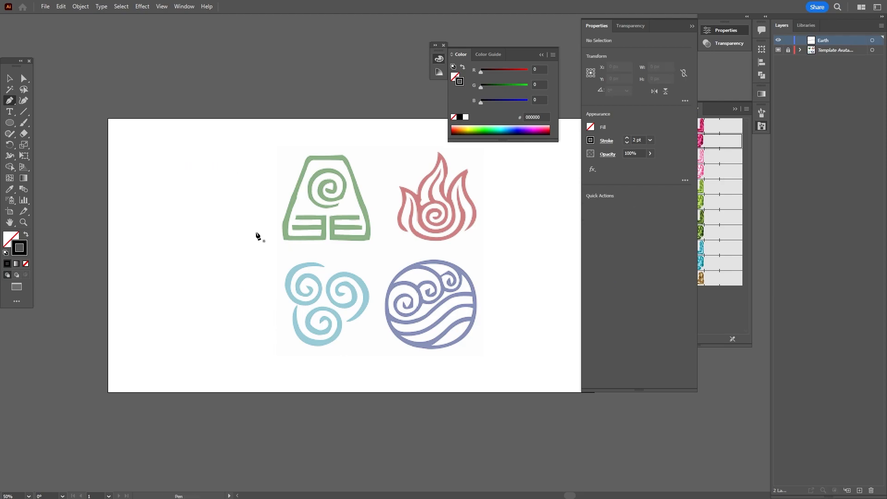
key(ctrl+equal)
key(ctrl+equal)
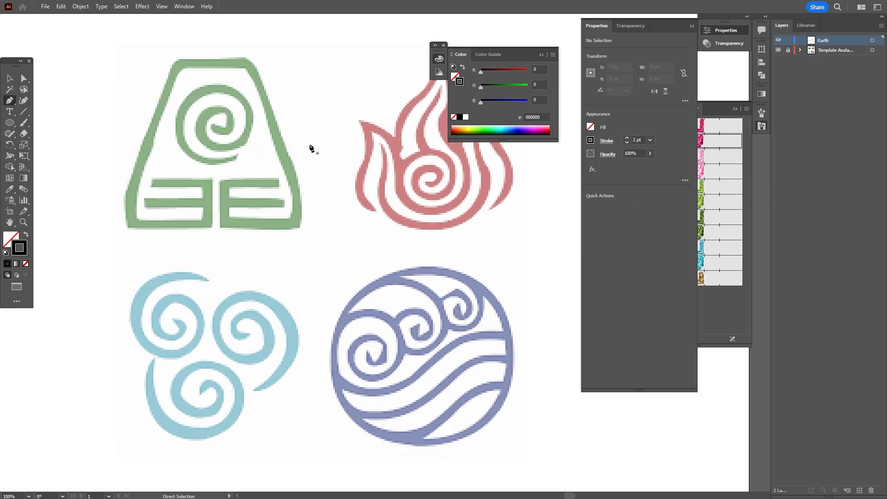
Begin tracing the earth symbol's middle bar and raise the stroke weight to 13 pt
drag(305, 99, 382, 207)
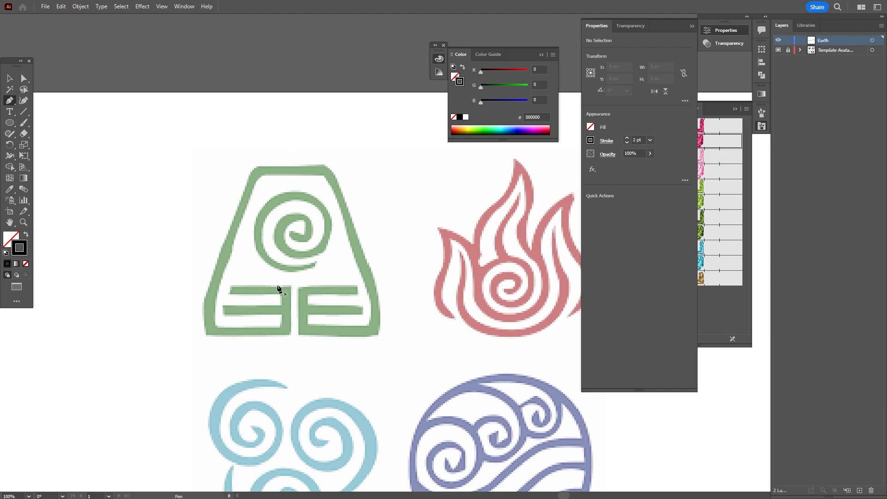
click(231, 288)
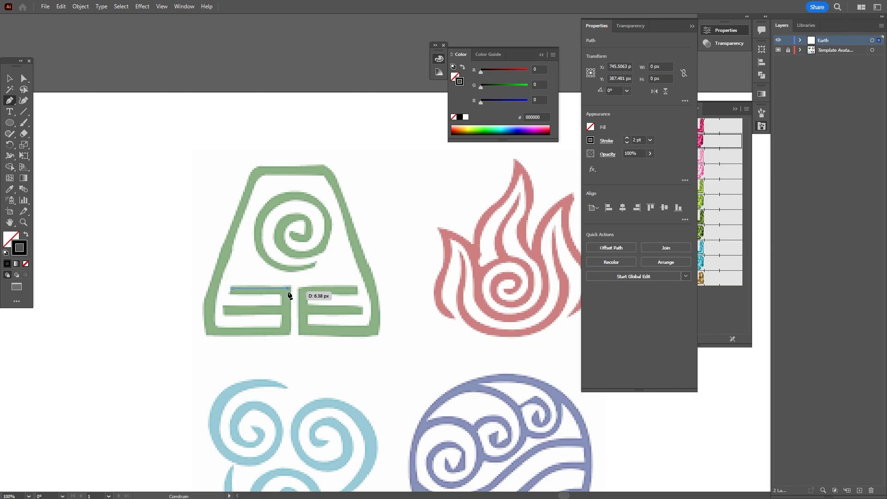
shift+click(289, 292)
shift+click(289, 331)
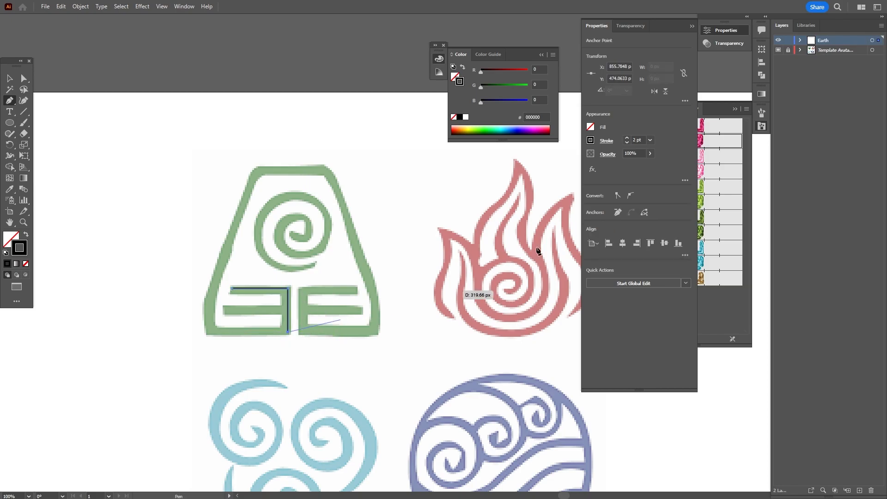
click(630, 139)
click(630, 138)
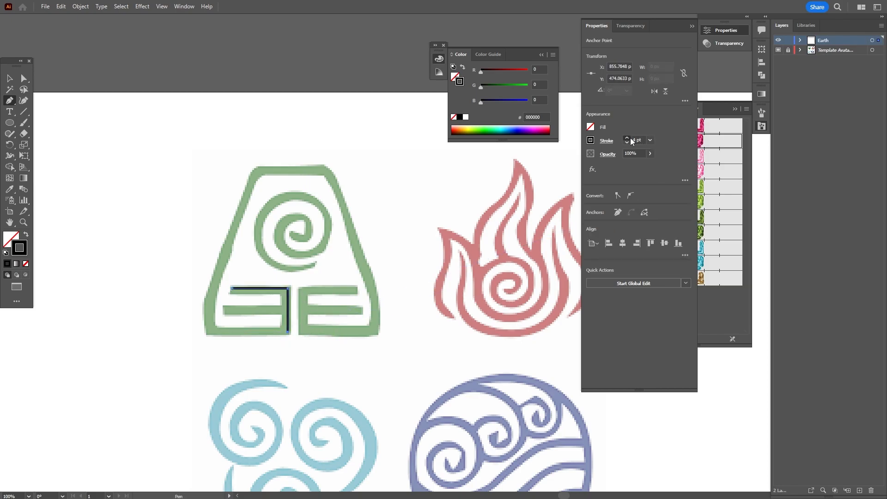
click(630, 139)
click(630, 138)
click(630, 139)
click(630, 139)
click(630, 139)
click(631, 139)
click(630, 138)
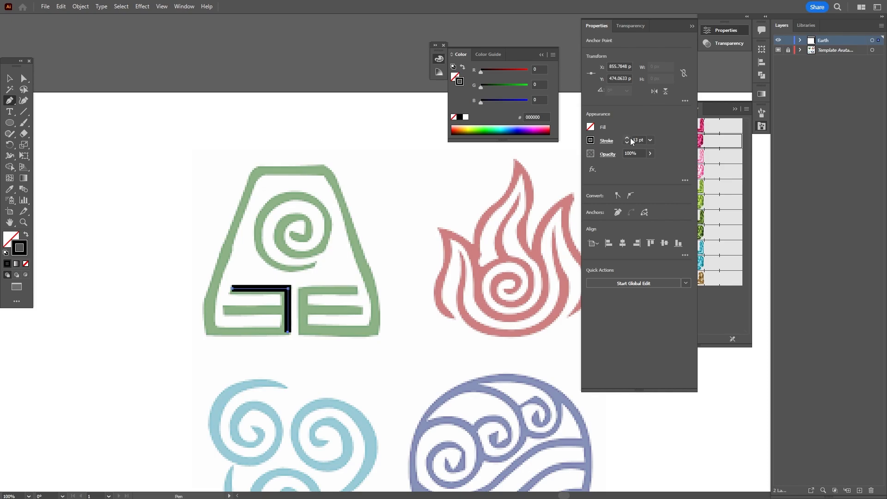
Trace the trapezoid outline with rounded corners from bottom-left around to the right inner bar
click(212, 331)
drag(221, 266, 236, 242)
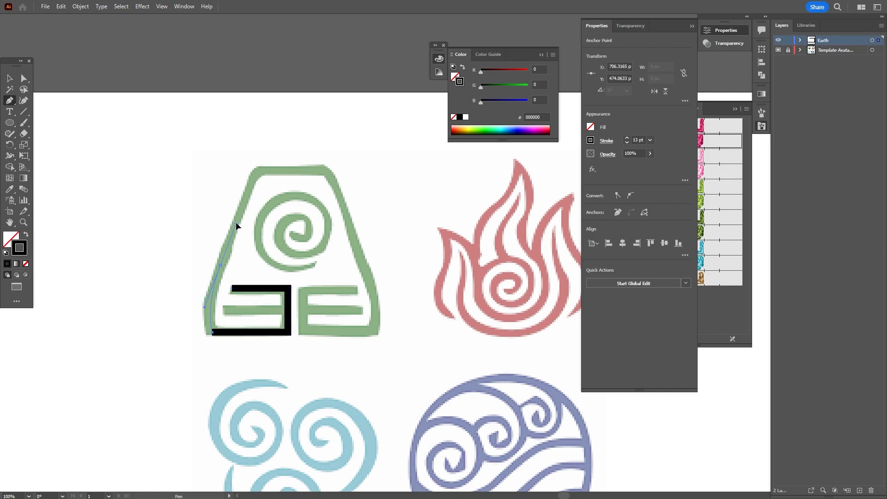
click(236, 223)
click(249, 187)
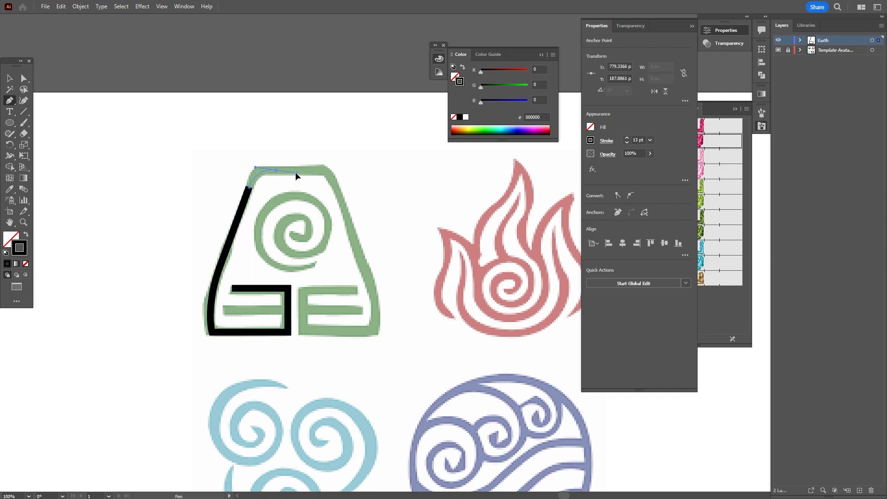
drag(276, 169, 296, 173)
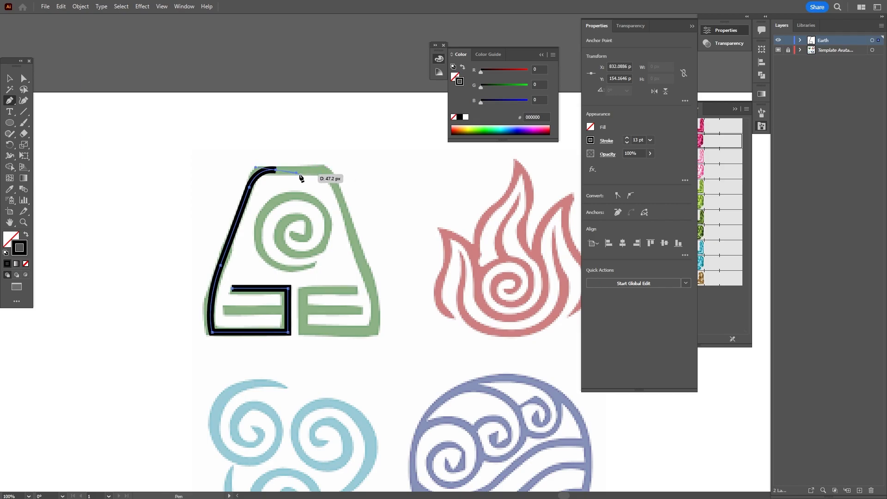
click(316, 169)
drag(336, 188, 347, 214)
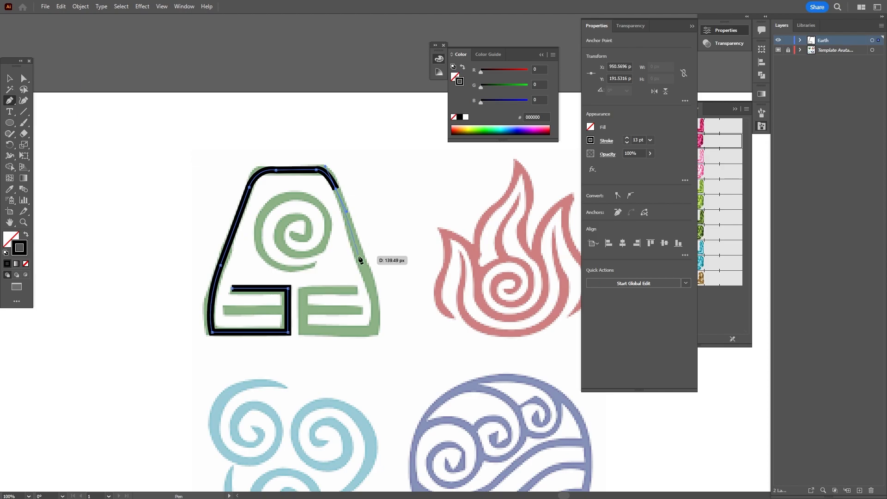
click(370, 278)
drag(369, 332, 353, 332)
click(303, 332)
click(302, 289)
click(354, 290)
Draw the right and left horizontal bars and deselect the finished outline
ctrl+click(354, 305)
click(359, 310)
click(302, 310)
ctrl+click(233, 310)
click(225, 310)
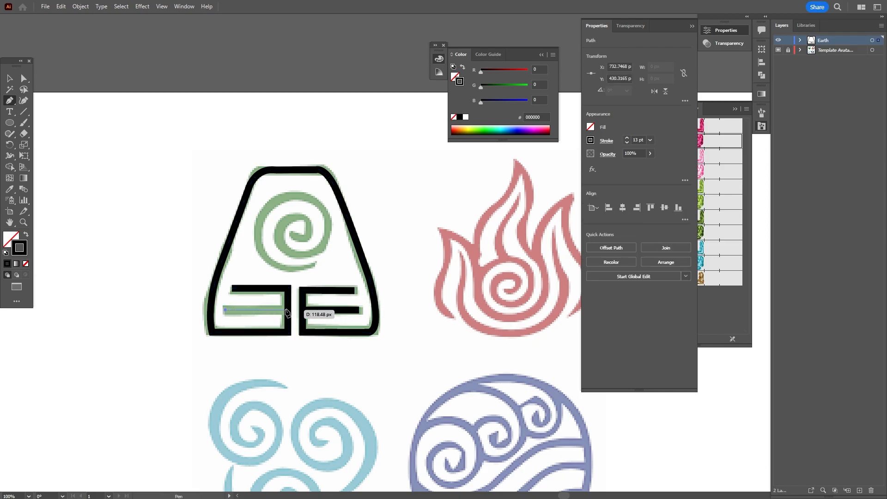
click(287, 310)
click(11, 82)
click(194, 241)
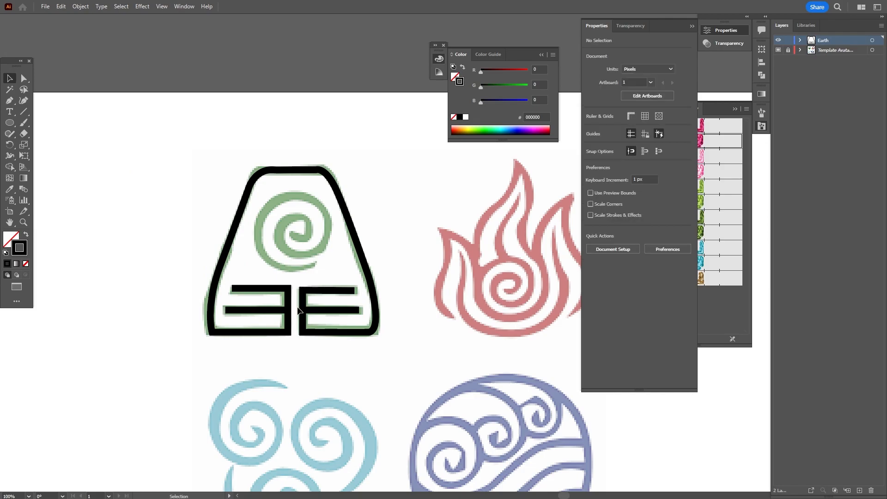
Trace the earth spiral from its centre outward to its tail with curved anchors, then deselect
key(p)
click(293, 234)
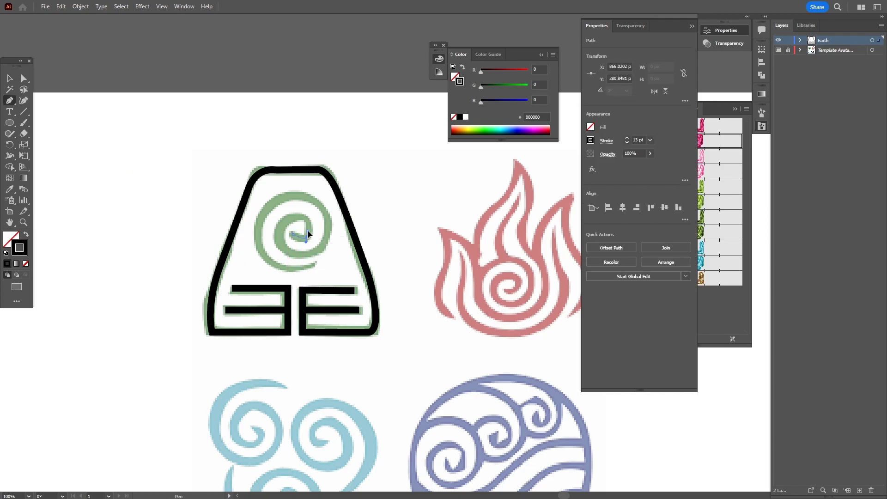
drag(317, 232, 318, 254)
click(303, 216)
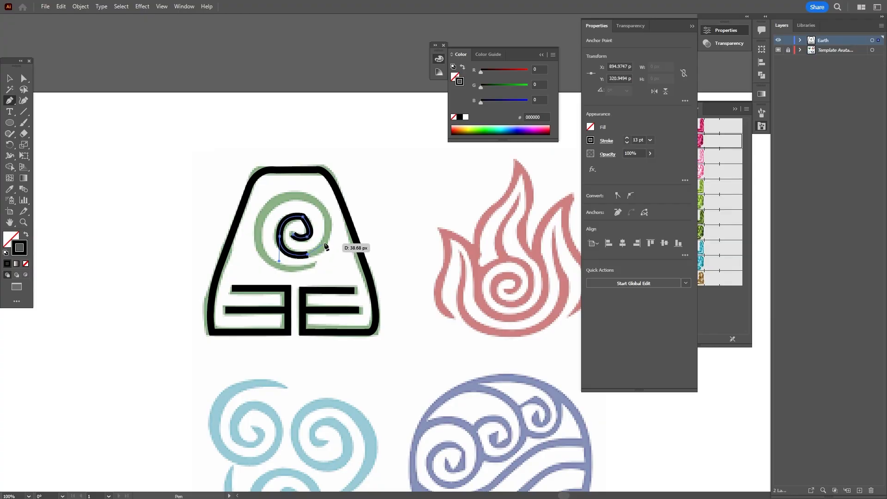
mouse_move(328, 224)
mouse_down()
mouse_move(323, 201)
mouse_move(276, 199)
mouse_up()
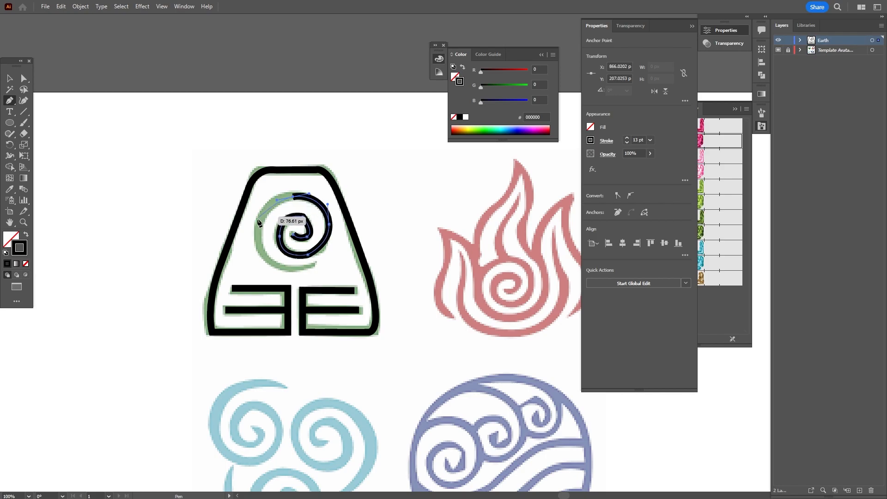
mouse_move(256, 247)
mouse_down()
mouse_move(255, 257)
mouse_move(310, 268)
mouse_up()
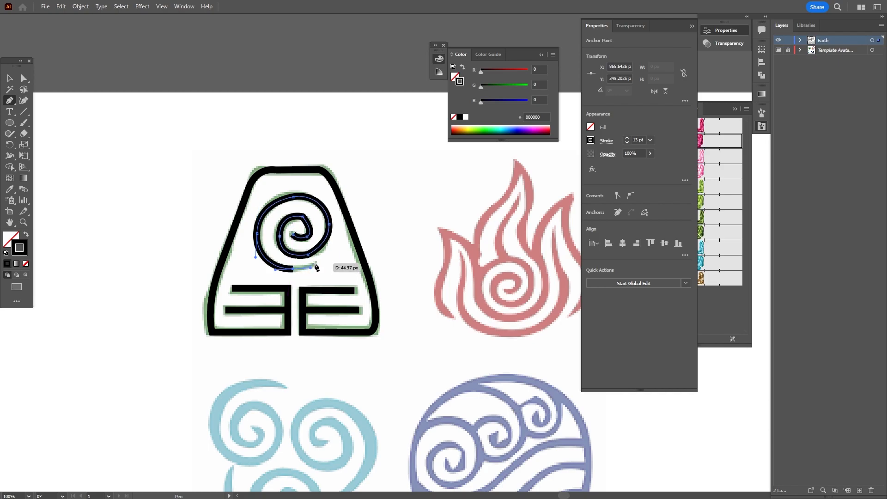
click(316, 263)
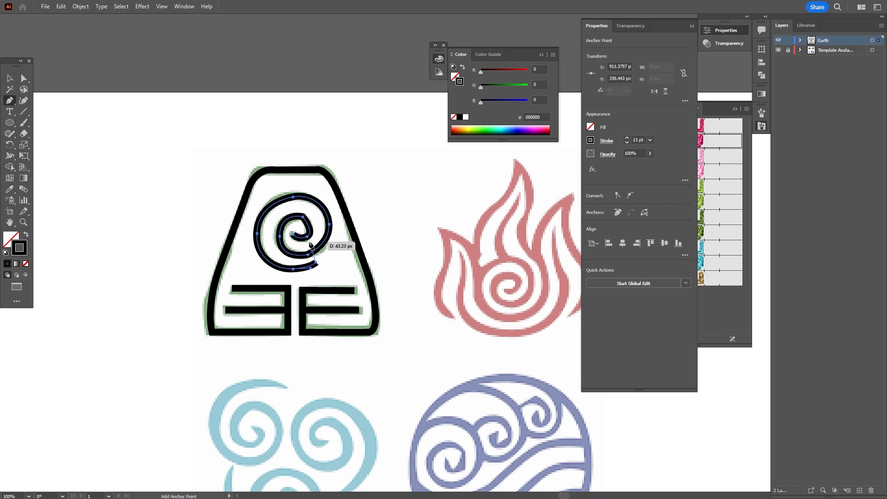
ctrl+click(324, 270)
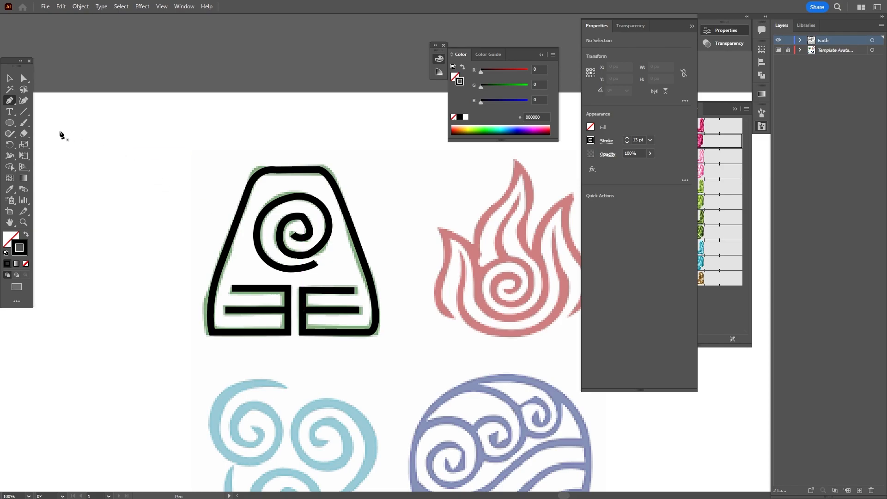
Smooth the traced spiral's inner and outer curves with the Smooth Tool
click(9, 135)
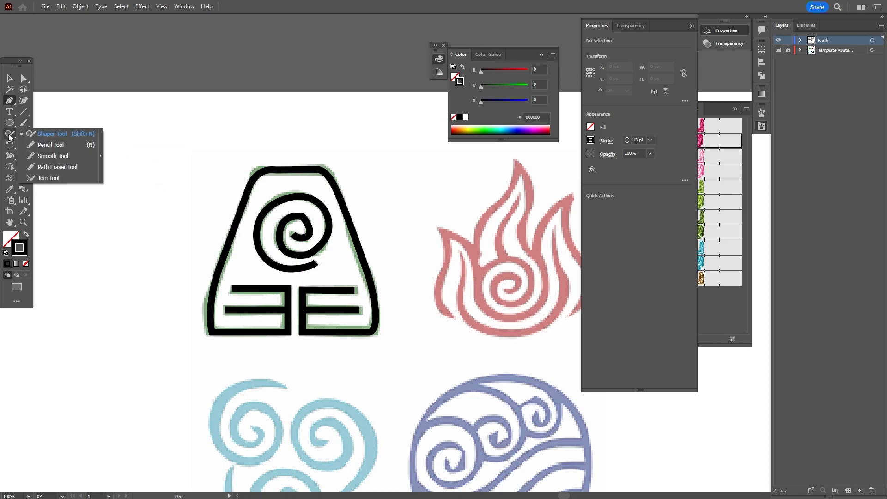
click(51, 156)
key(ctrl)
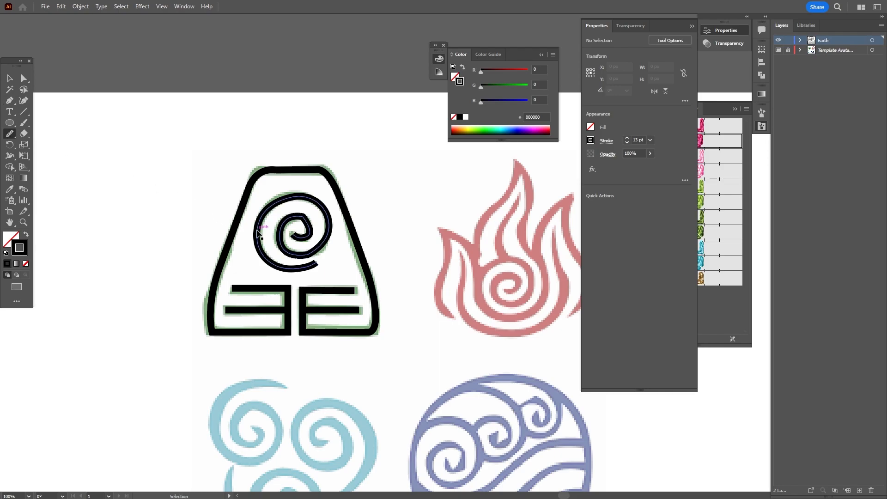
ctrl+click(258, 233)
mouse_move(309, 225)
mouse_down()
mouse_move(308, 237)
mouse_move(282, 241)
mouse_move(303, 255)
mouse_up()
mouse_move(298, 214)
mouse_down()
mouse_move(275, 198)
mouse_move(309, 191)
mouse_move(284, 199)
mouse_move(257, 239)
mouse_move(287, 244)
mouse_move(284, 264)
mouse_move(326, 267)
mouse_move(298, 257)
mouse_move(330, 246)
mouse_up()
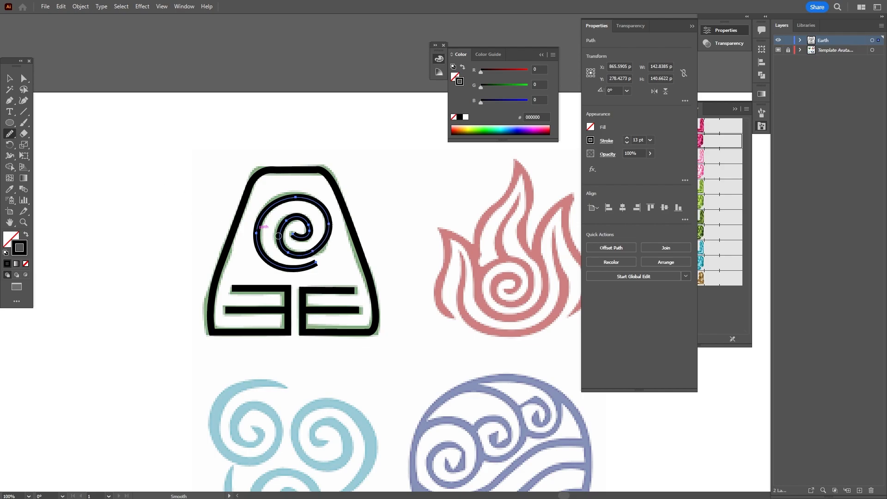
Marquee-select all the traced Earth paths and group them together
click(9, 78)
click(163, 190)
drag(213, 179, 375, 329)
key(a)
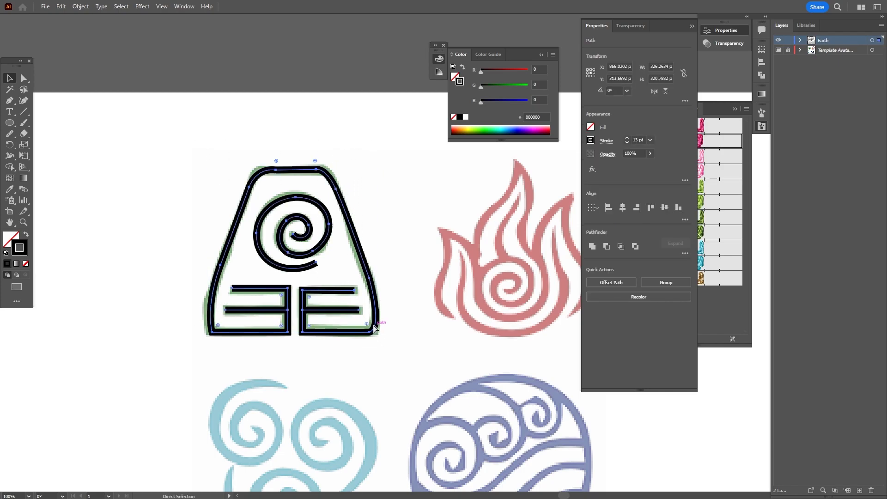
key(v)
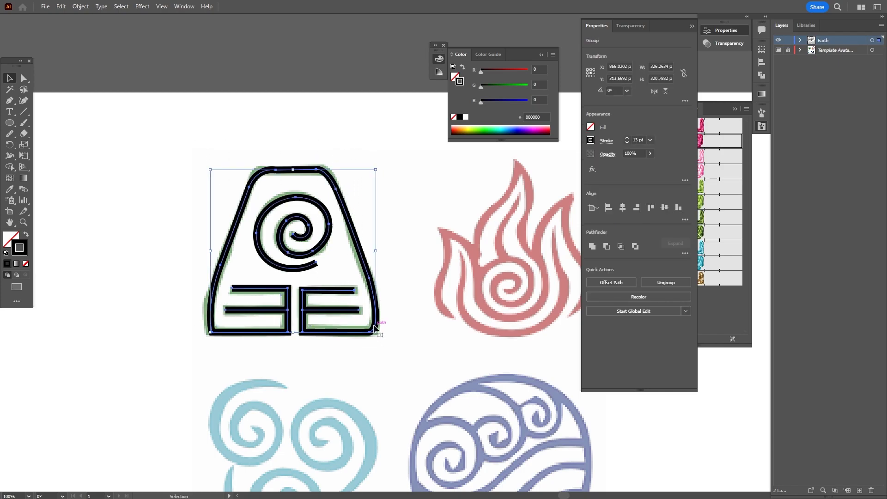
click(159, 217)
Move the black Earth tracing left and down, off the green template
drag(284, 268, 121, 242)
drag(258, 257, 400, 241)
drag(308, 261, 274, 279)
click(280, 330)
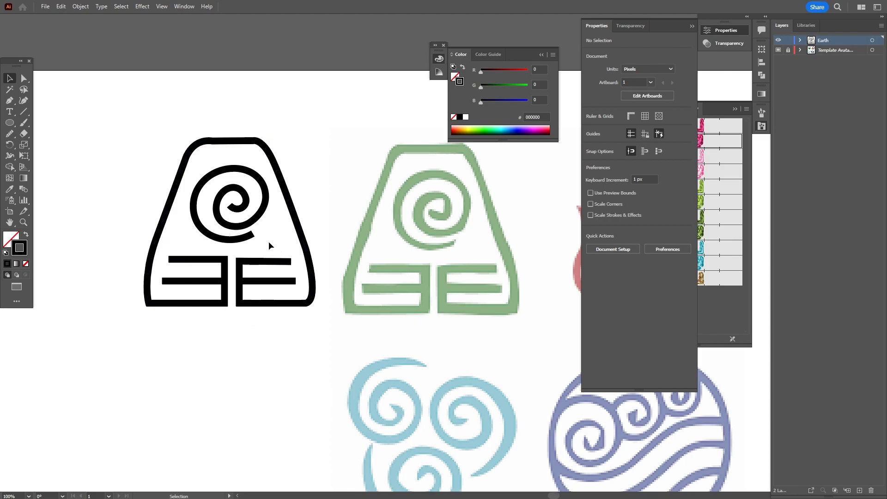
Ungroup the black Earth symbol's paths
click(249, 240)
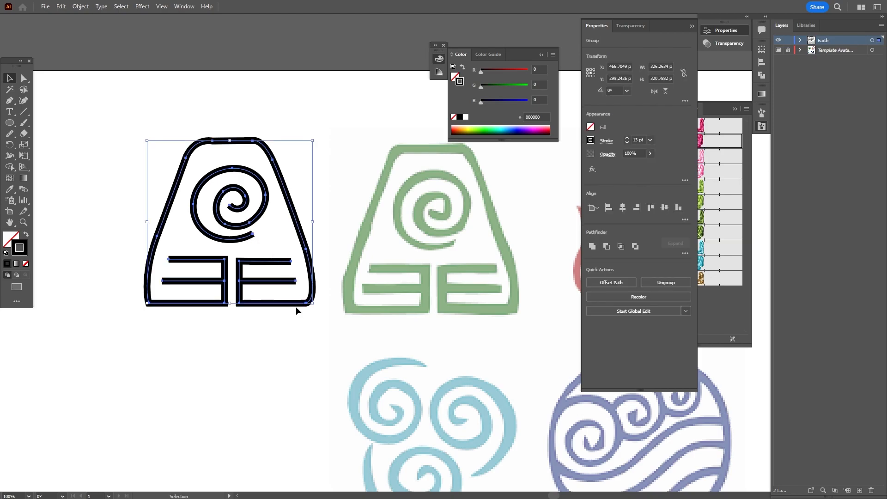
right_click(248, 239)
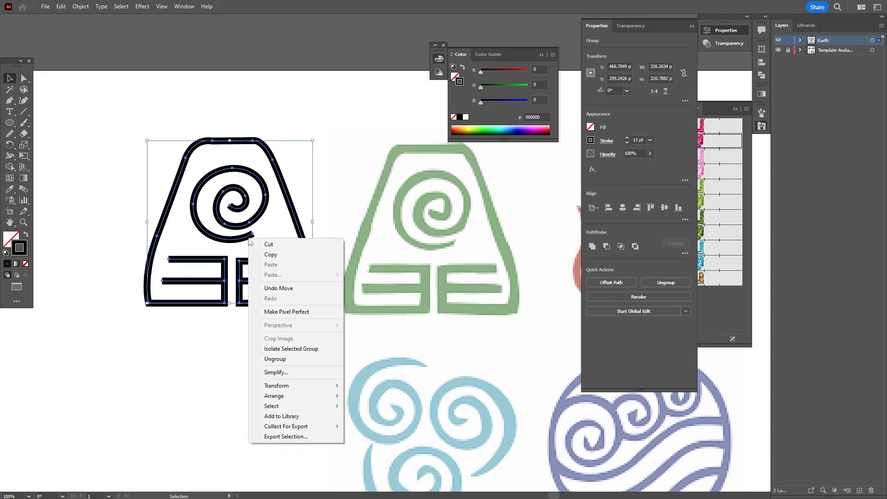
click(290, 359)
click(348, 342)
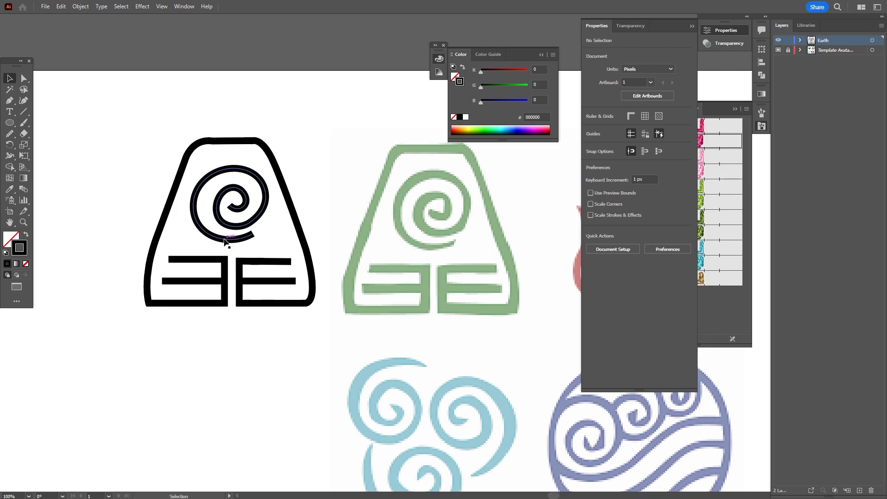
Taper the spiral's tail to a thinner end with the Width tool
click(241, 217)
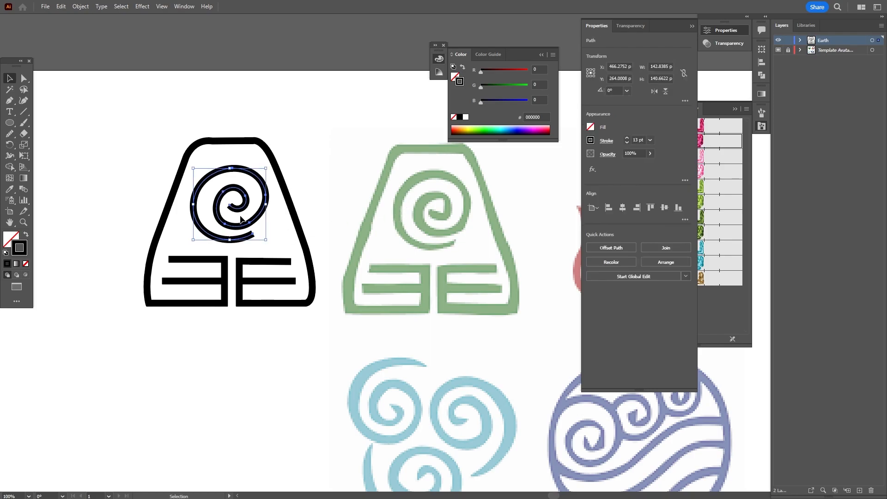
click(9, 157)
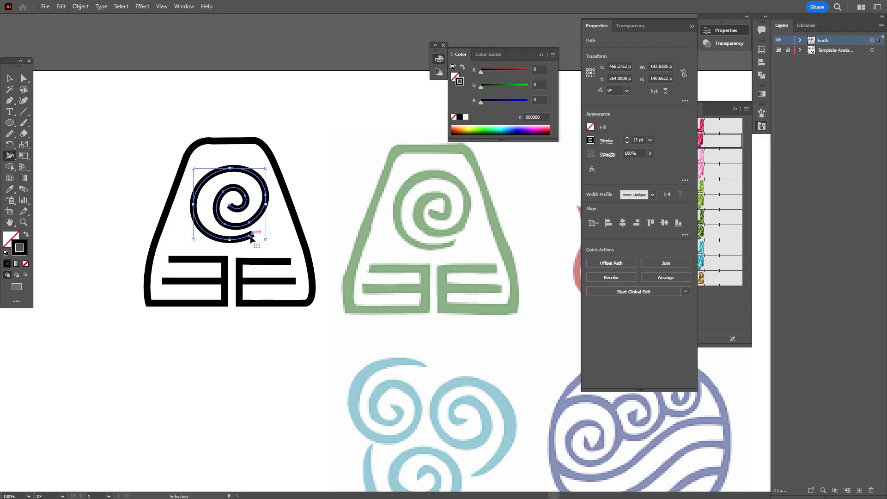
key(ctrl+=)
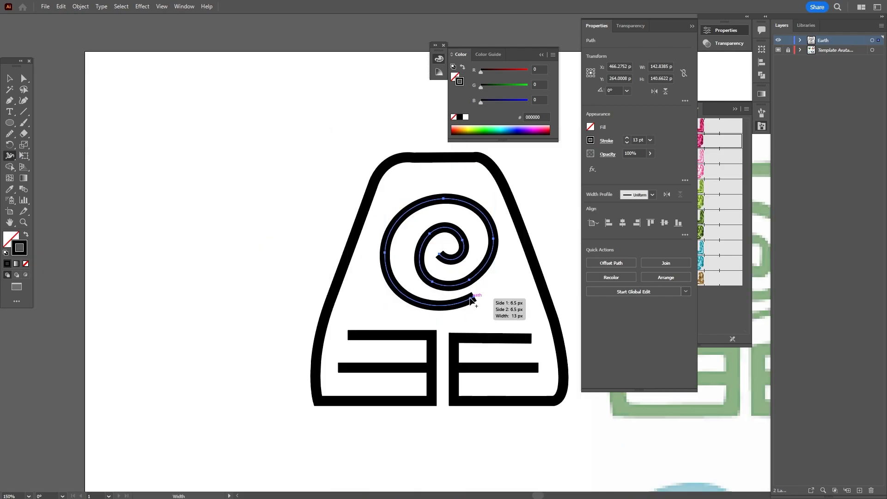
drag(475, 300, 475, 298)
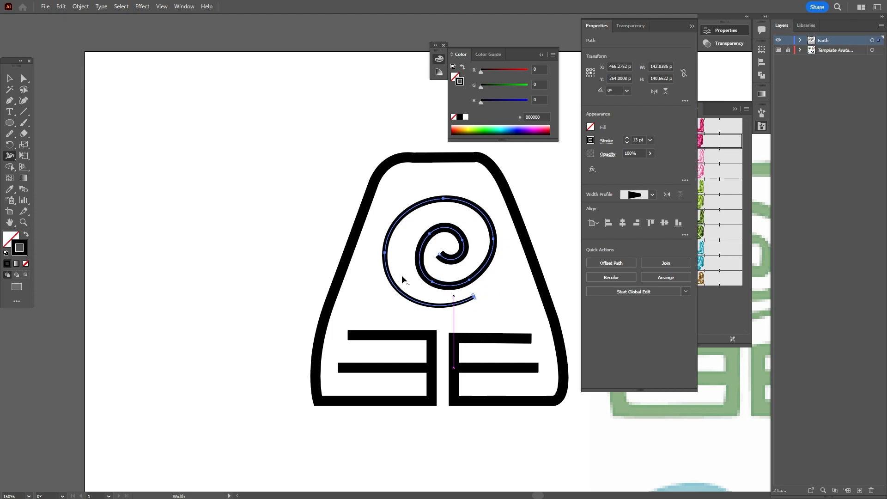
key(v)
click(145, 123)
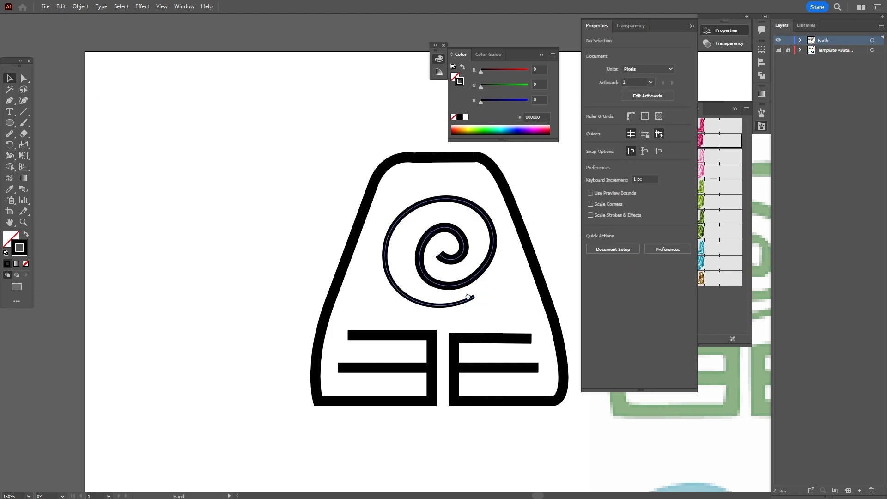
Widen the spiral's stroke along its curve and taper its outer end
drag(467, 296, 259, 266)
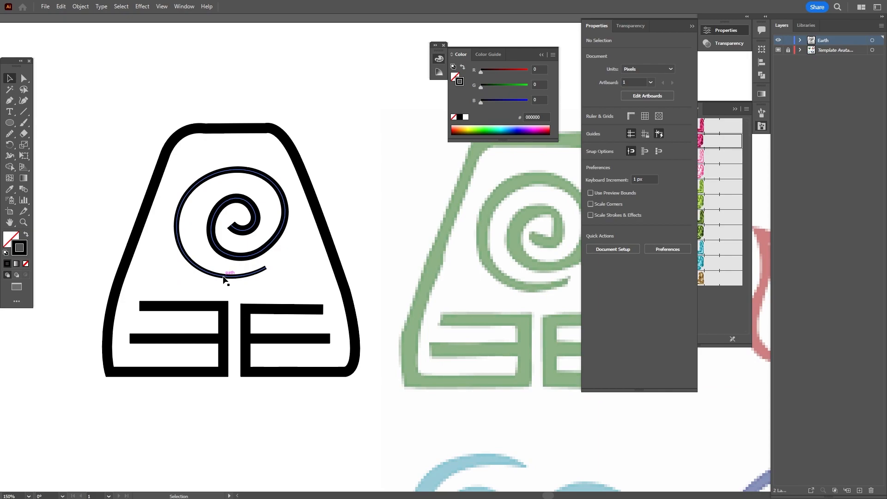
click(9, 156)
drag(209, 276, 209, 278)
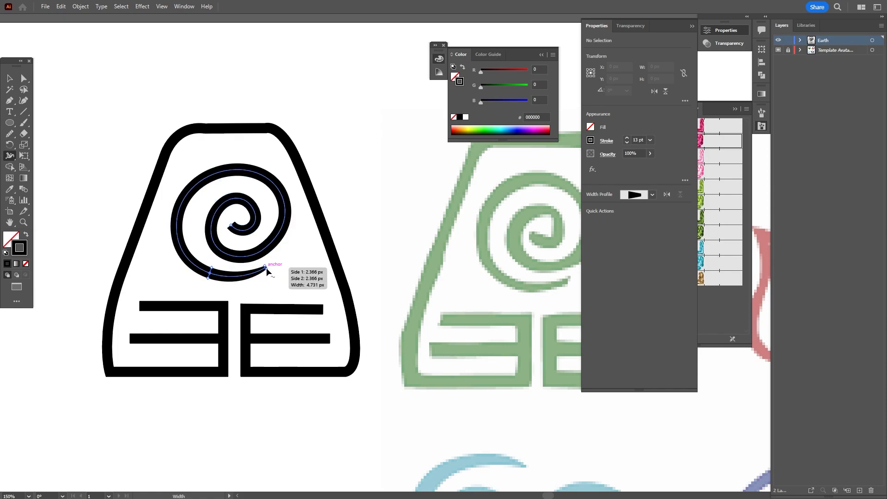
drag(266, 268, 266, 266)
click(10, 78)
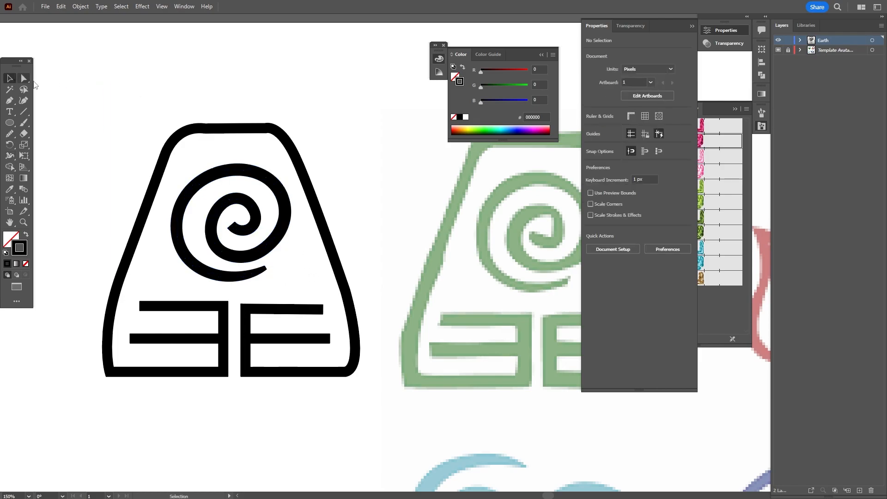
key(ctrl+1)
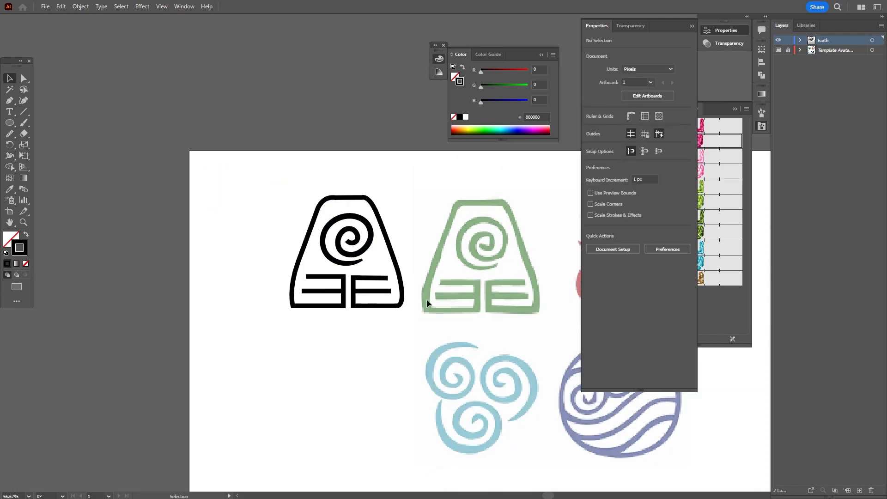
drag(415, 253, 335, 262)
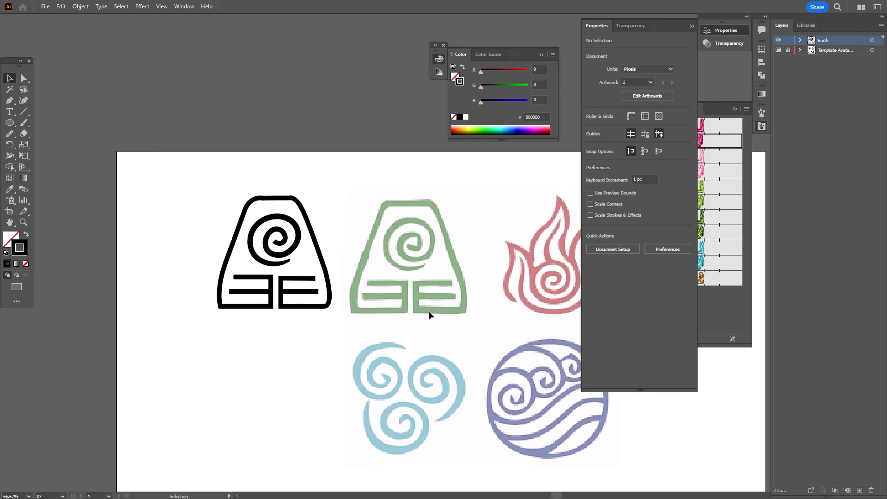
drag(440, 278, 390, 279)
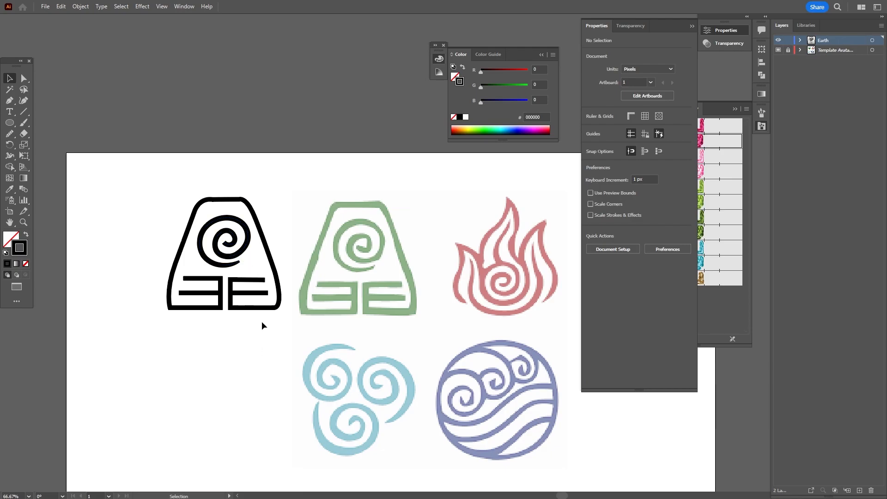
drag(178, 214, 240, 317)
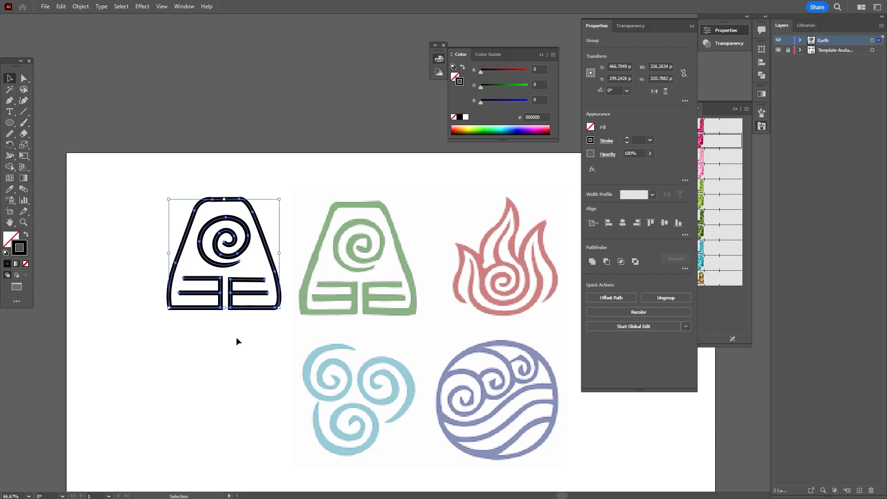
Apply the first pink stitched embroidery brush to the earth symbol, compare a blue brush, and keep pink
click(691, 27)
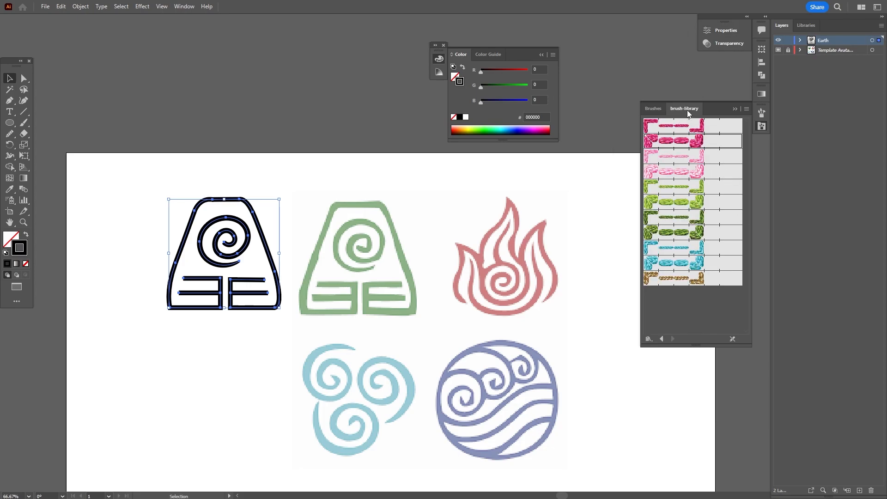
click(683, 125)
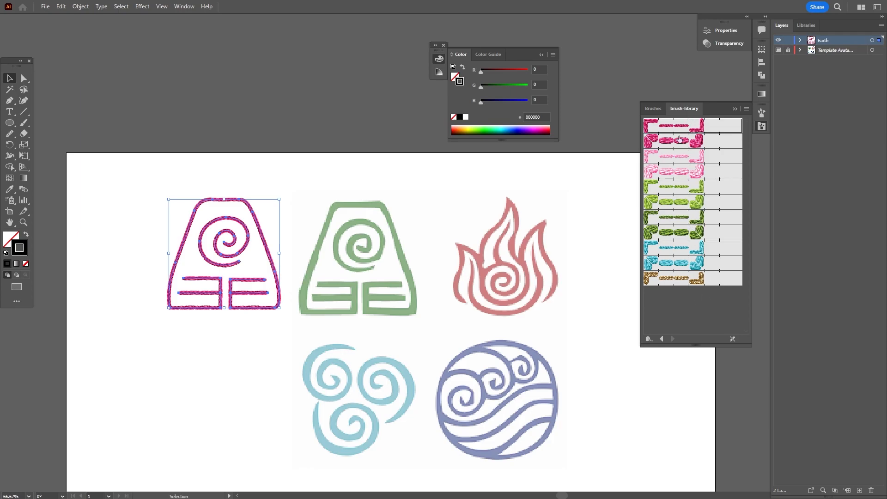
click(103, 241)
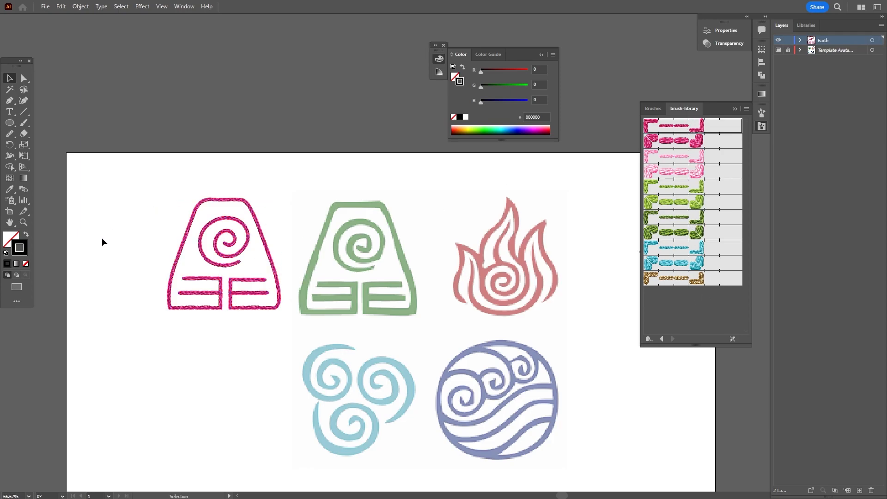
click(232, 303)
click(685, 248)
click(685, 263)
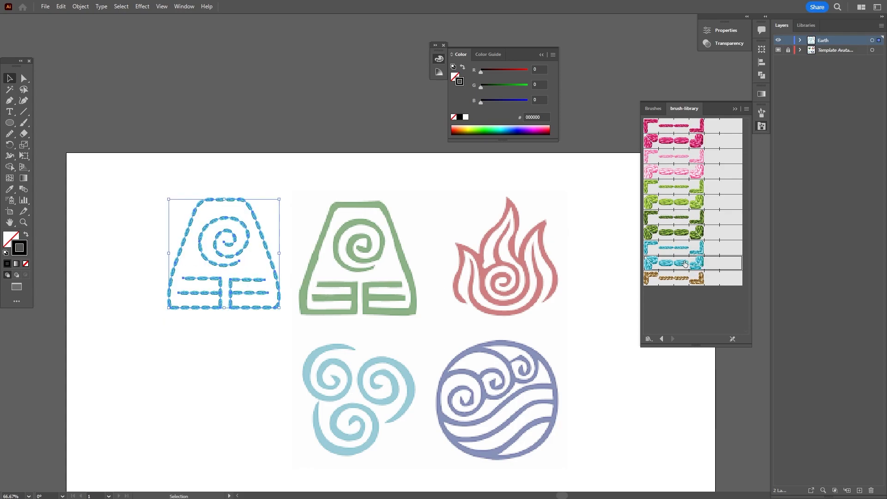
click(182, 352)
drag(152, 183, 275, 334)
click(661, 131)
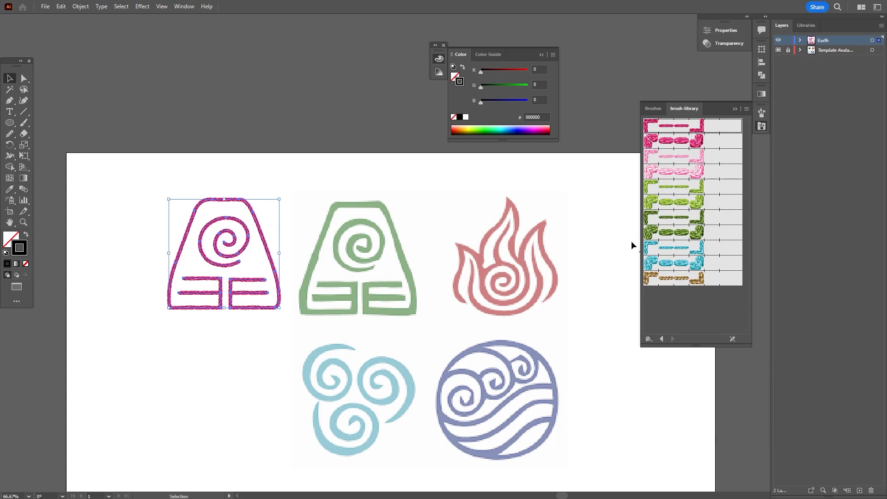
click(200, 359)
Shift the pink earth symbol slightly to the left
drag(245, 242, 215, 239)
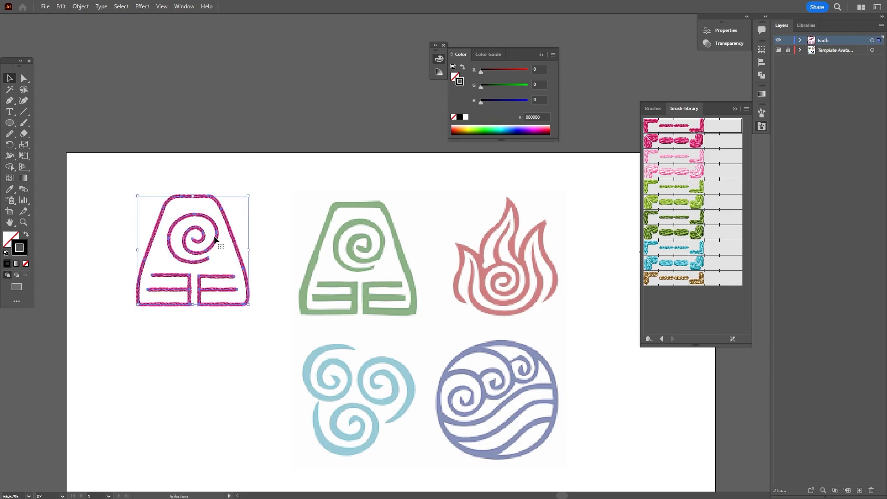
click(536, 326)
drag(568, 378, 502, 308)
click(540, 56)
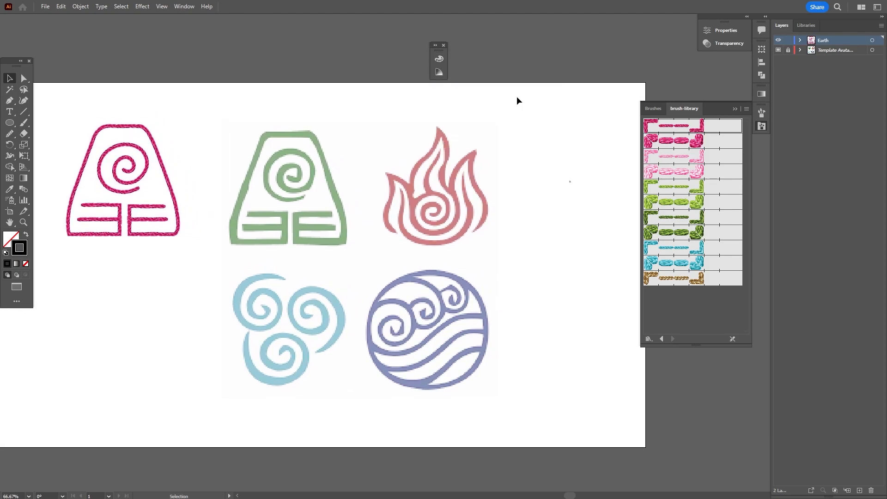
Trace the outer flame outline with the Pen tool, around the base and up the right side
scroll(464, 176, up, 2)
key(p)
click(391, 264)
drag(408, 251, 407, 236)
drag(368, 261, 369, 280)
drag(400, 286, 413, 282)
drag(427, 252, 426, 226)
drag(388, 217, 370, 220)
drag(347, 269, 423, 303)
drag(450, 255, 450, 217)
drag(444, 164, 467, 122)
Set the flame stroke to 5 pt and finish the outline down the right flame
click(725, 30)
click(627, 138)
click(627, 138)
click(627, 138)
click(627, 143)
click(485, 125)
drag(491, 206, 514, 240)
drag(485, 302, 449, 343)
key(Escape)
click(461, 174)
Trace the inner left flame tongue, undoing stray anchors along the way
drag(478, 254, 496, 287)
drag(396, 329, 344, 331)
click(320, 293)
drag(320, 209, 316, 188)
key(ctrl+z)
key(ctrl+z)
drag(320, 291, 319, 280)
drag(320, 207, 307, 193)
key(ctrl+z)
drag(324, 252, 326, 241)
drag(319, 206, 347, 234)
key(ctrl+z)
ctrl+click(326, 165)
click(308, 303)
click(290, 174)
click(346, 257)
Trace the tall central flame and the innermost flame paths
ctrl+click(370, 172)
click(403, 69)
mouse_move(373, 140)
mouse_down()
mouse_move(332, 165)
mouse_move(352, 156)
mouse_move(337, 154)
mouse_up()
key(ctrl+z)
click(344, 230)
click(403, 70)
drag(425, 122, 440, 223)
click(448, 247)
ctrl+click(441, 116)
click(410, 121)
drag(381, 174, 375, 188)
key(ctrl+z)
drag(390, 158, 374, 178)
click(387, 217)
ctrl+click(353, 115)
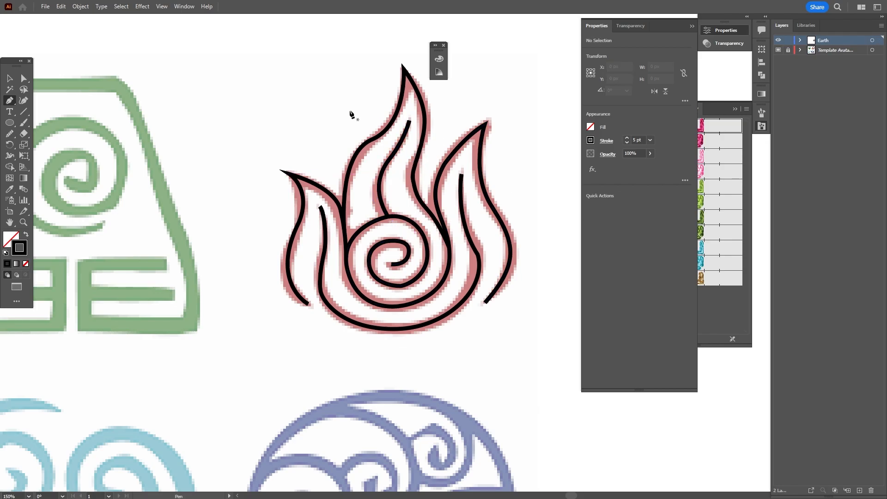
Apply the pink stitched brush at 0.75 pt to all flame paths, group them, and place beside the earth symbol
key(v)
drag(296, 85, 501, 323)
click(628, 138)
click(714, 125)
click(626, 142)
key(ctrl+minus)
key(ctrl+minus)
key(ctrl+g)
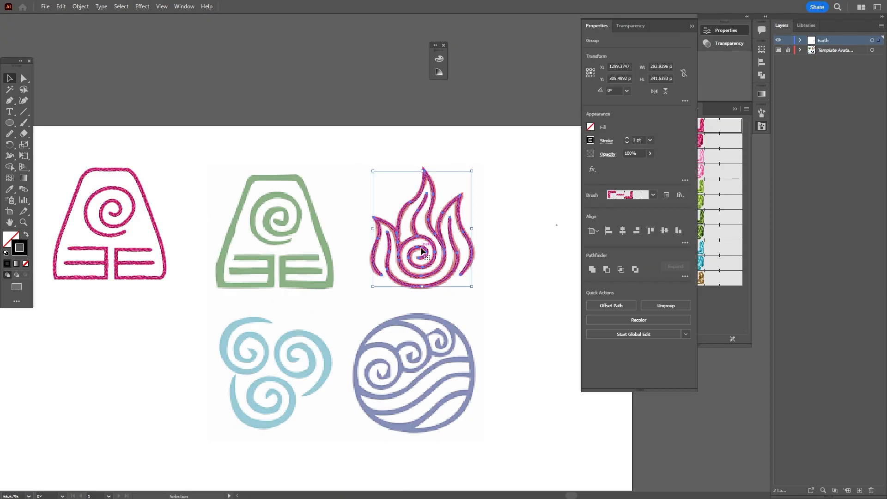
drag(420, 236, 107, 364)
Trace the first air spiral outward from its centre with the Pen tool
drag(283, 445, 367, 344)
click(366, 345)
key(p)
key(ctrl+equal)
key(ctrl+equal)
click(207, 254)
drag(205, 278, 180, 291)
mouse_move(173, 245)
mouse_down()
mouse_move(178, 213)
mouse_move(177, 229)
mouse_up()
drag(209, 218, 229, 220)
drag(242, 260, 240, 282)
drag(192, 302, 162, 299)
Finish tracing the air spiral and raise its stroke to 8 pt
drag(144, 236, 151, 202)
drag(252, 193, 317, 212)
click(627, 138)
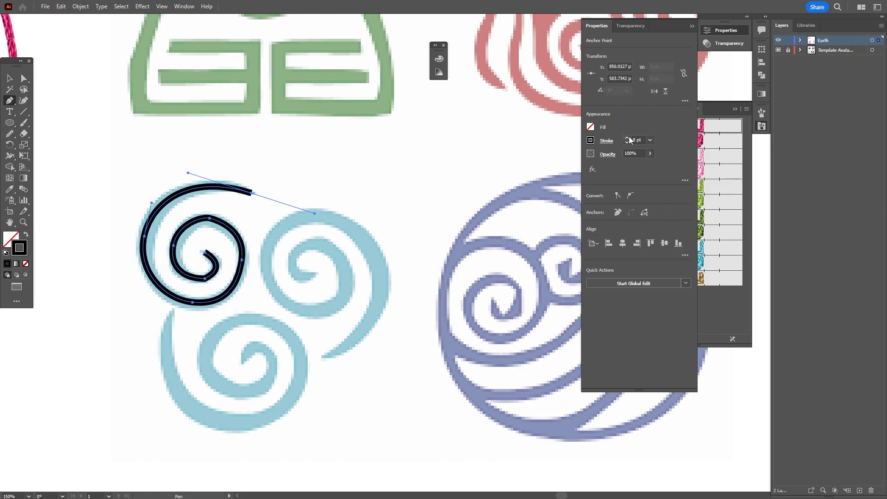
ctrl+click(319, 162)
key(shift+w)
Vary the air spiral's stroke width, thickening the outer curve and tapering the tip to a point
drag(252, 193, 250, 191)
key(ctrl+z)
drag(251, 192, 249, 192)
drag(155, 212, 157, 213)
drag(251, 193, 248, 196)
ctrl+click(250, 193)
key(ctrl+equal)
key(ctrl+equal)
drag(496, 150, 380, 202)
Apply the pink stitched brush and make two rotated copies of the air spiral
key(v)
key(ctrl+minus)
key(ctrl+minus)
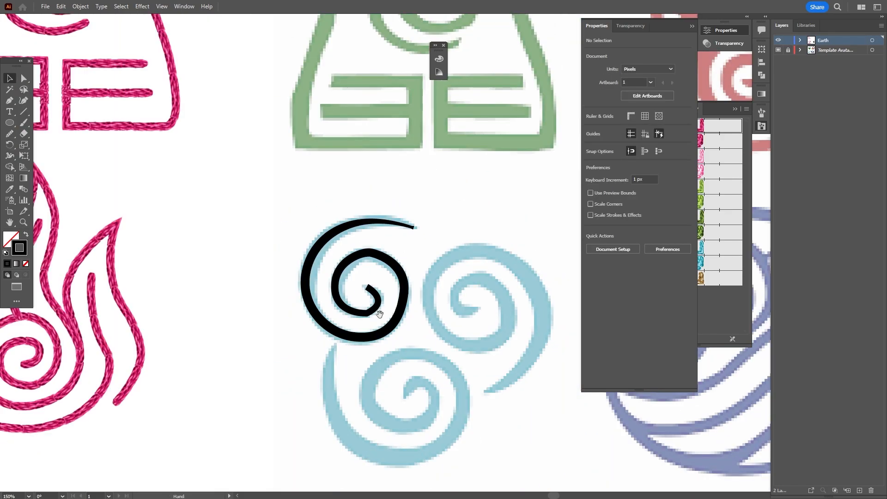
drag(379, 310, 313, 264)
click(312, 264)
click(720, 126)
drag(250, 209, 382, 234)
drag(485, 197, 442, 389)
mouse_move(474, 272)
mouse_down()
mouse_move(399, 374)
mouse_move(277, 428)
mouse_up()
drag(350, 391, 359, 371)
Move the three air spirals under the earth symbol and rearrange the earth and flame symbols
key(ctrl+minus)
key(ctrl+minus)
key(ctrl+minus)
shift+click(408, 295)
drag(408, 295, 339, 334)
drag(289, 148, 242, 129)
drag(279, 270, 329, 152)
drag(337, 287, 232, 215)
Trace the water symbol's outer circle with the Pen tool at an 8 pt stroke
drag(507, 240, 344, 261)
key(ctrl+equal)
key(ctrl+equal)
key(p)
click(205, 254)
drag(345, 109, 498, 101)
click(463, 290)
triple_click(628, 138)
double_click(627, 138)
double_click(627, 138)
drag(325, 366, 234, 348)
click(205, 255)
key(ctrl+shift+a)
Trace the middle water spiral
click(262, 133)
drag(367, 160, 381, 189)
drag(343, 230, 316, 235)
mouse_move(303, 204)
mouse_down()
mouse_move(295, 178)
mouse_move(341, 172)
mouse_up()
mouse_move(352, 187)
mouse_down()
mouse_move(352, 197)
mouse_move(325, 212)
mouse_move(355, 249)
mouse_up()
click(327, 197)
key(ctrl+shift+a)
Trace the top arc and the left water spiral
click(211, 204)
click(300, 194)
drag(268, 267, 219, 273)
drag(231, 232, 268, 210)
drag(283, 234, 280, 258)
drag(269, 247, 258, 247)
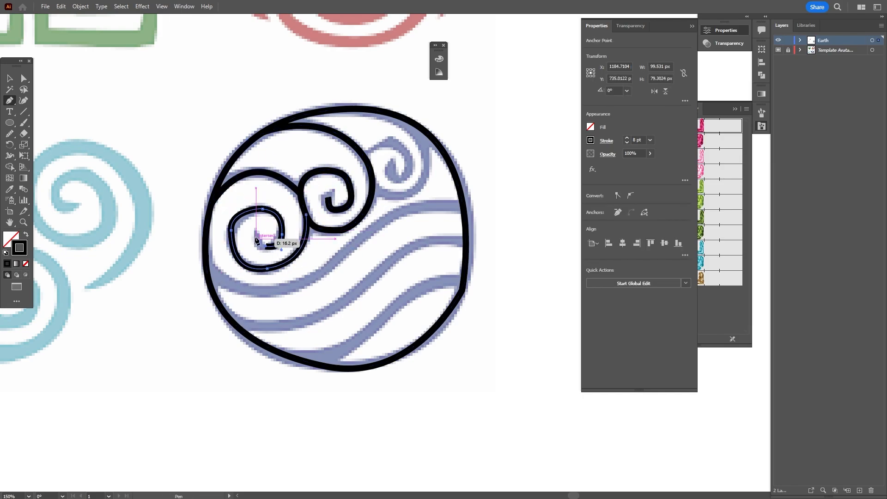
click(255, 230)
key(Escape)
Trace the right water spiral
click(398, 116)
drag(426, 167, 379, 197)
drag(369, 169, 403, 141)
drag(410, 163, 393, 178)
click(391, 164)
key(Escape)
Trace the top wave stripe across the circle and adjust its curve and middle anchor
click(461, 206)
drag(362, 238, 328, 280)
drag(206, 269, 151, 225)
drag(328, 281, 333, 275)
drag(262, 313, 248, 317)
drag(333, 275, 342, 272)
alt+click(361, 239)
key(ctrl+z)
key(a)
drag(362, 239, 358, 239)
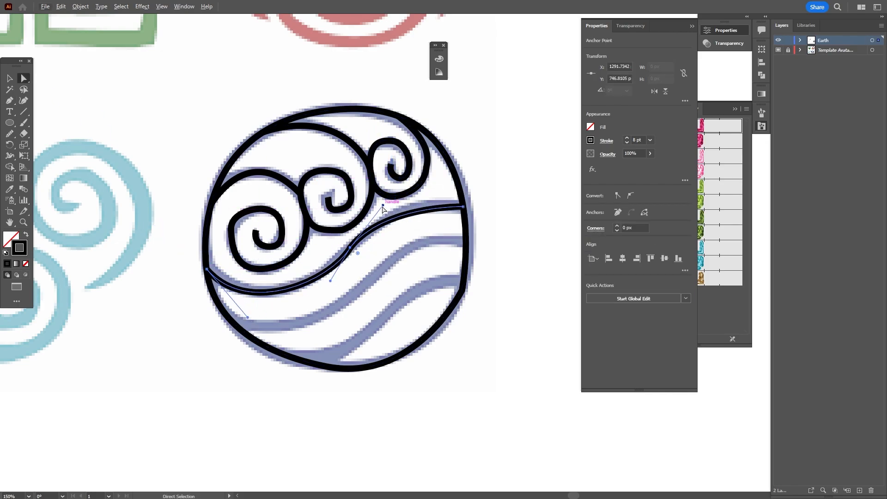
key(p)
Trace the second and lowest wave stripes
click(462, 239)
drag(365, 283, 313, 343)
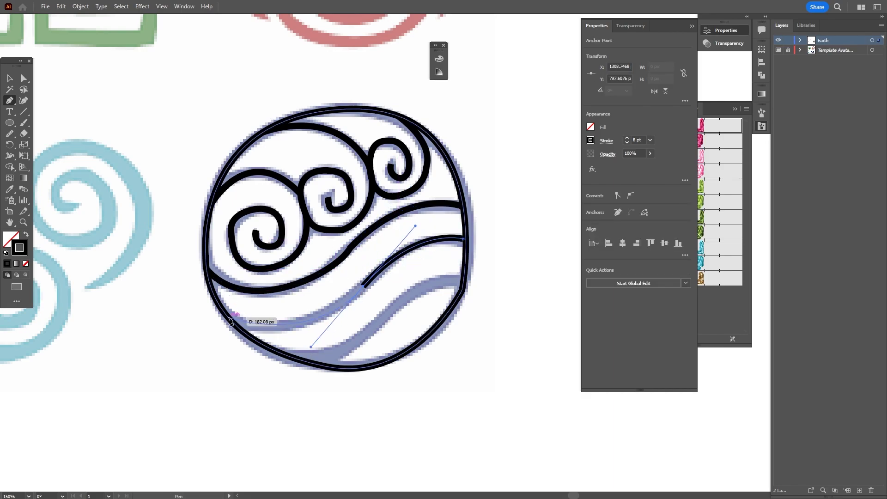
click(229, 317)
key(Escape)
click(462, 279)
drag(383, 317, 346, 357)
drag(289, 355, 254, 353)
key(Escape)
Smooth the wobbly curves of the water circle, spirals, arc and waves
ctrl+click(212, 202)
click(10, 133)
ctrl+click(371, 194)
drag(362, 216, 316, 227)
ctrl+click(350, 247)
ctrl+click(462, 290)
drag(464, 274, 447, 314)
ctrl+click(274, 267)
ctrl+click(344, 137)
ctrl+click(232, 106)
ctrl+click(209, 269)
Group the water paths, apply the pink stitched brush, and move it beside the air spirals
ctrl+click(48, 77)
click(9, 79)
drag(190, 87, 490, 388)
key(ctrl+g)
key(ctrl+minus)
key(ctrl+minus)
click(714, 131)
drag(482, 238, 221, 272)
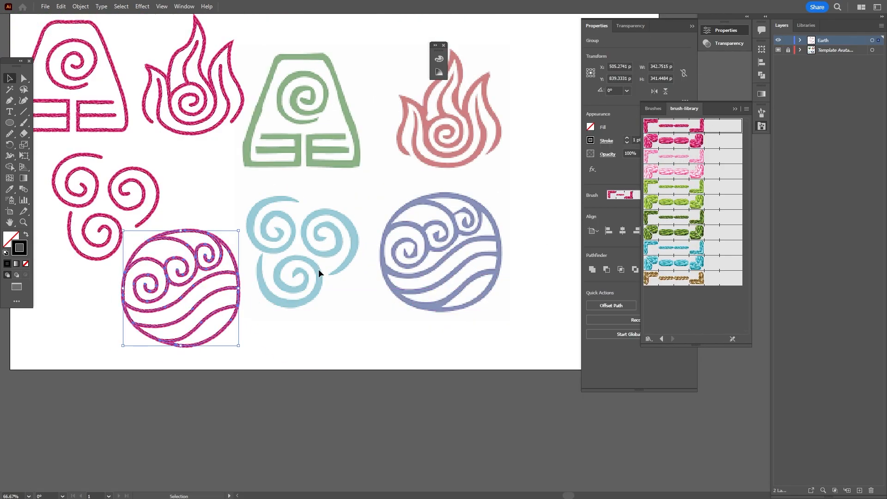
Reshape the water circle's bottom anchors and the lowest wave's left end
key(ctrl+plus)
key(ctrl+plus)
key(a)
click(365, 321)
drag(420, 324, 445, 321)
drag(458, 303, 468, 296)
drag(329, 312, 326, 316)
click(416, 351)
Refine the water outline's bottom curve, then zoom out to 50%
key(ctrl+minus)
key(ctrl+minus)
drag(489, 236, 393, 164)
key(ctrl+plus)
key(ctrl+plus)
click(339, 327)
drag(222, 144, 343, 224)
click(328, 343)
key(v)
key(ctrl+minus)
key(ctrl+minus)
key(ctrl+minus)
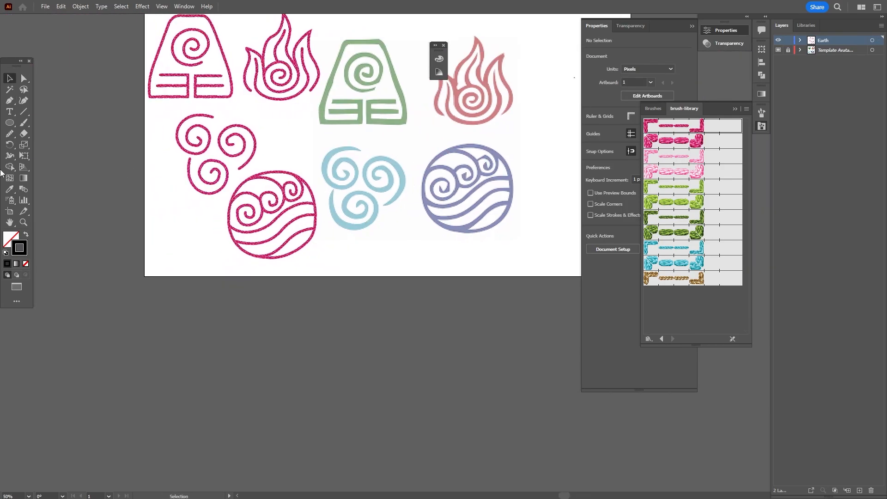
Draw a square artboard below the reference and duplicate it into a 2×2 grid of four
click(12, 214)
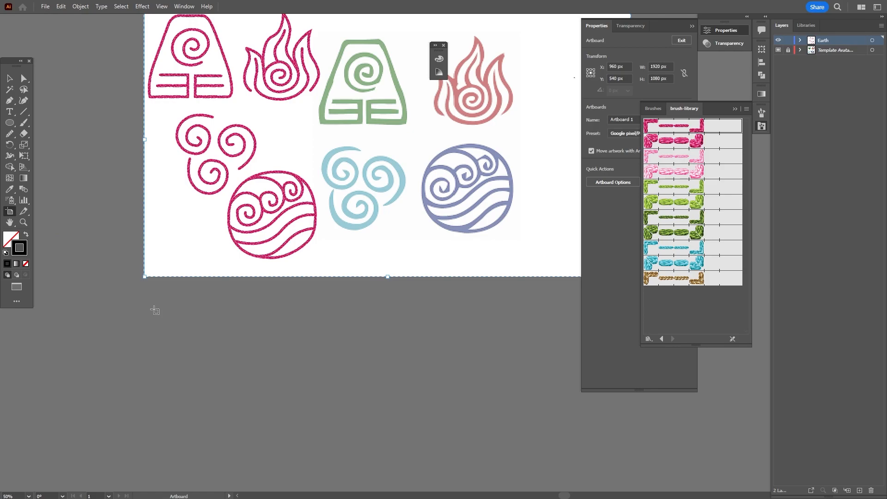
drag(150, 290, 316, 450)
drag(274, 375, 656, 373)
drag(410, 347, 284, 269)
drag(417, 283, 112, 459)
drag(500, 310, 313, 461)
drag(264, 305, 354, 254)
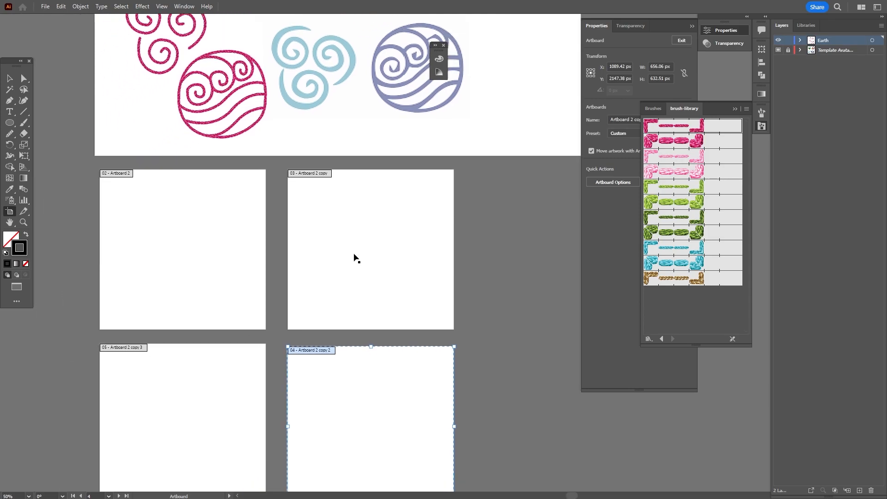
key(ctrl+minus)
key(v)
Place water top-right, air top-left, earth bottom-left and fire bottom-right on the artboards
drag(307, 138, 406, 243)
drag(256, 128, 267, 276)
drag(245, 68, 271, 391)
drag(306, 58, 398, 380)
click(435, 372)
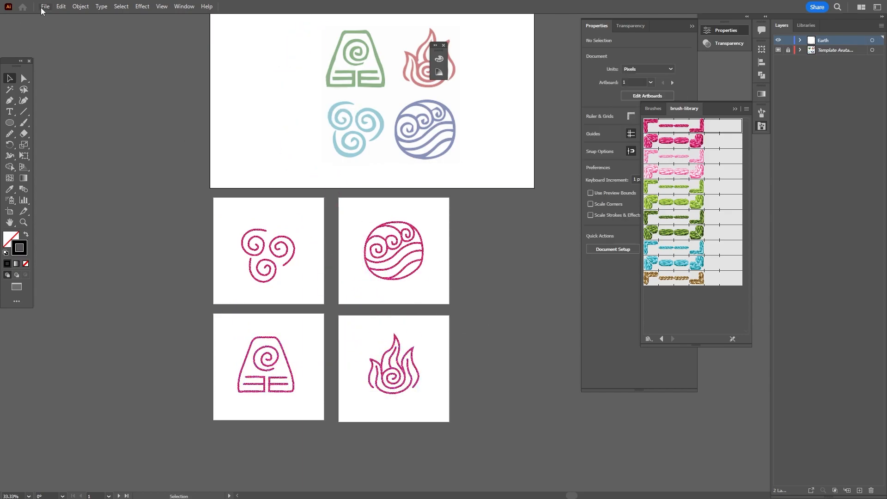
Open File > Export > Export for Screens and keep the artboard export scale at 1x
click(42, 10)
mouse_move(114, 205)
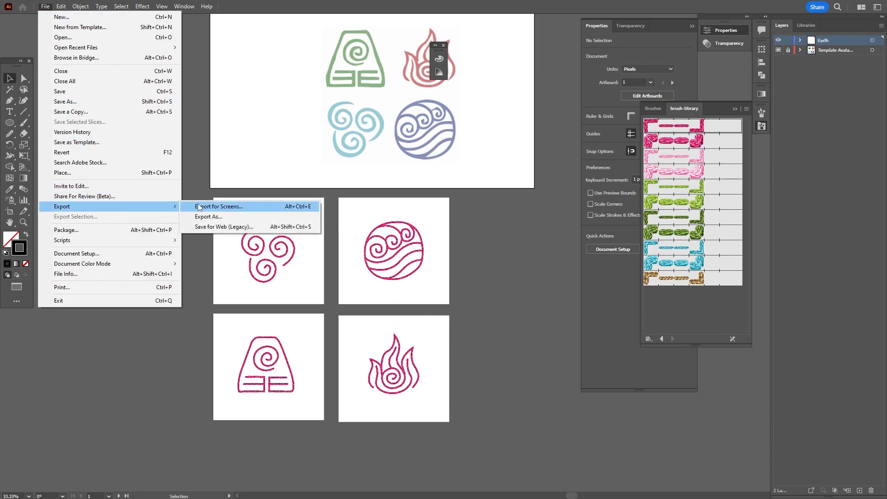
click(224, 207)
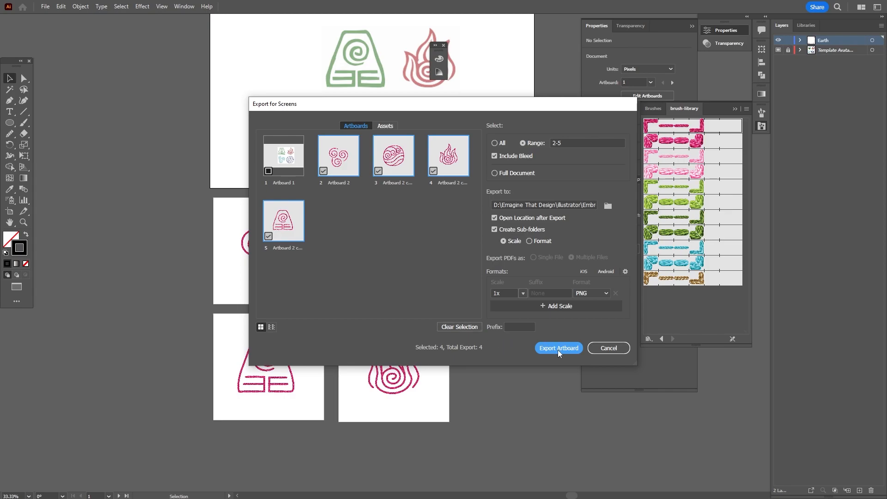
click(523, 294)
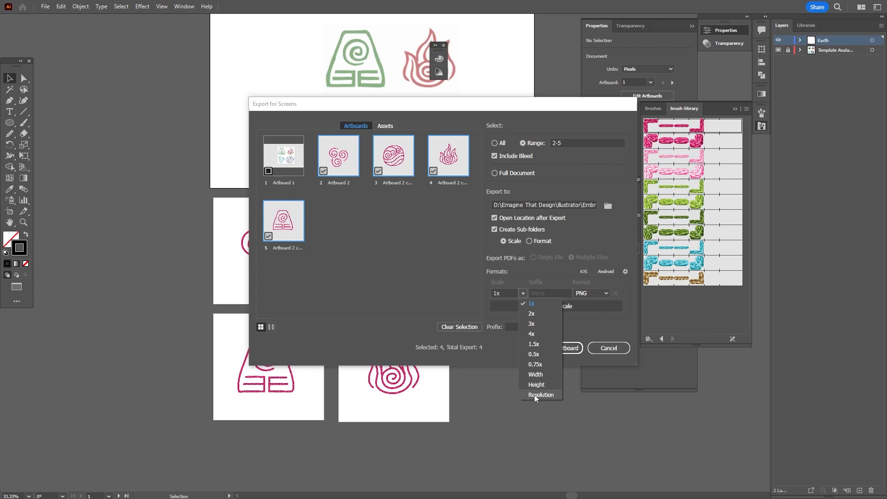
click(451, 297)
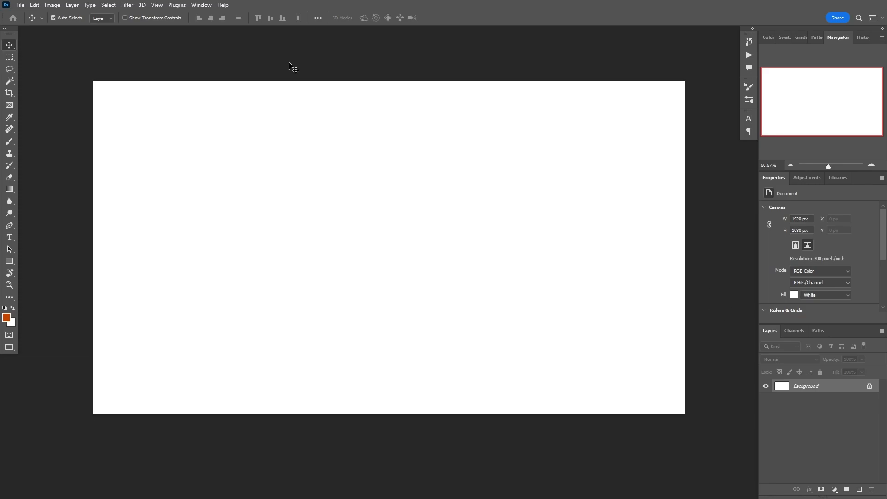
Place Cloth.jpg into the canvas as an embedded layer
click(20, 5)
mouse_move(35, 5)
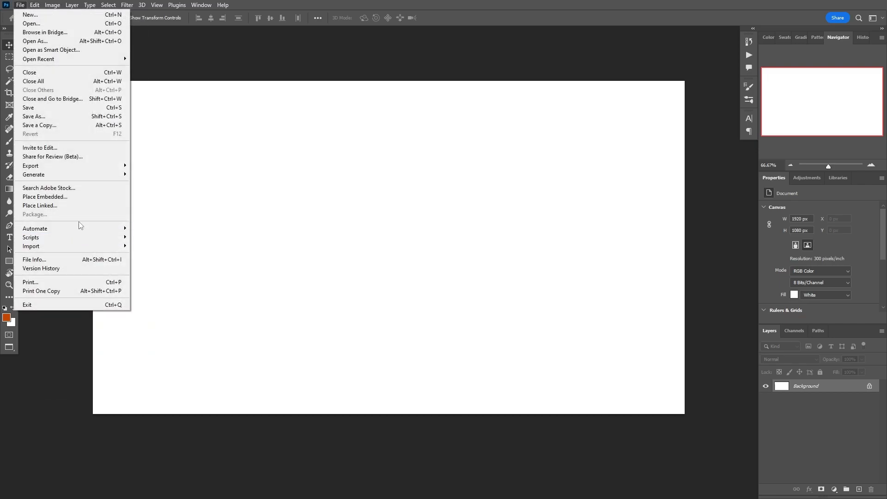
click(73, 198)
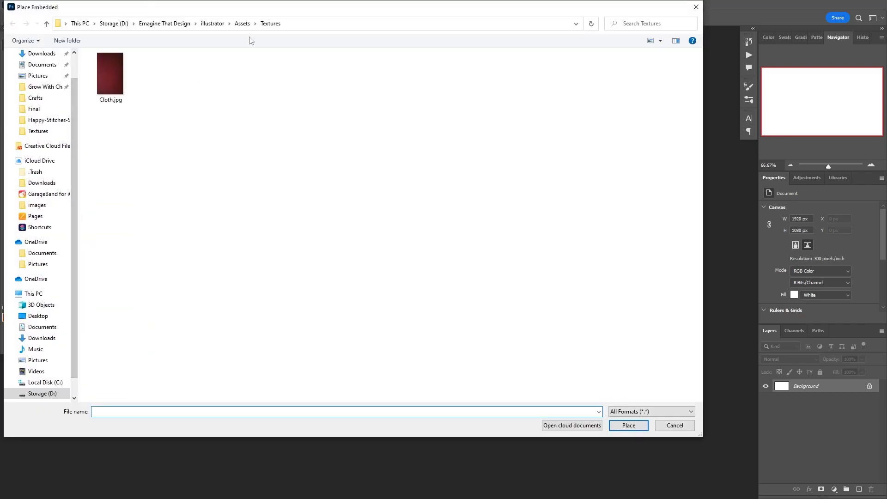
click(117, 87)
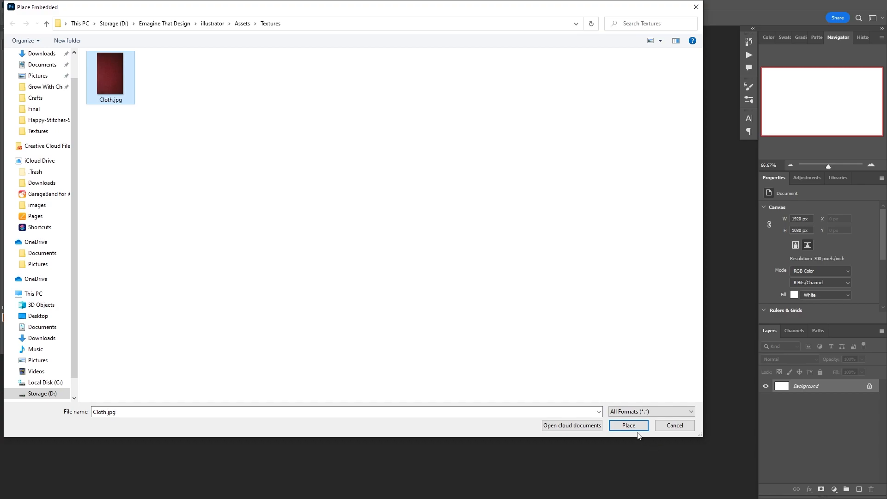
click(647, 415)
click(647, 414)
click(645, 425)
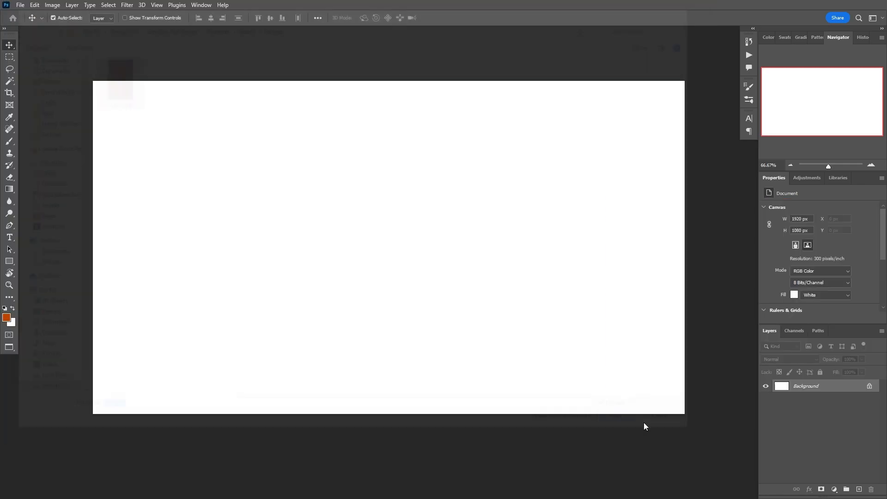
Rotate the cloth 90° clockwise and scale it up to cover the whole canvas
right_click(476, 228)
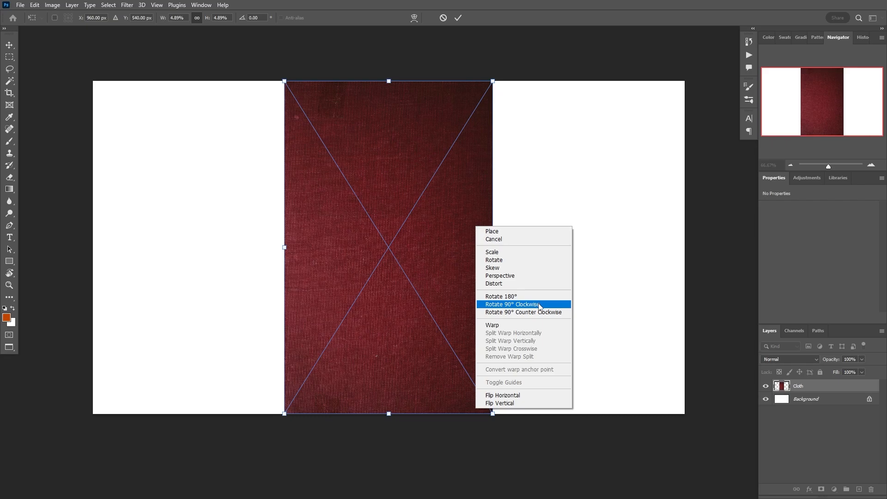
click(539, 307)
drag(555, 351, 686, 434)
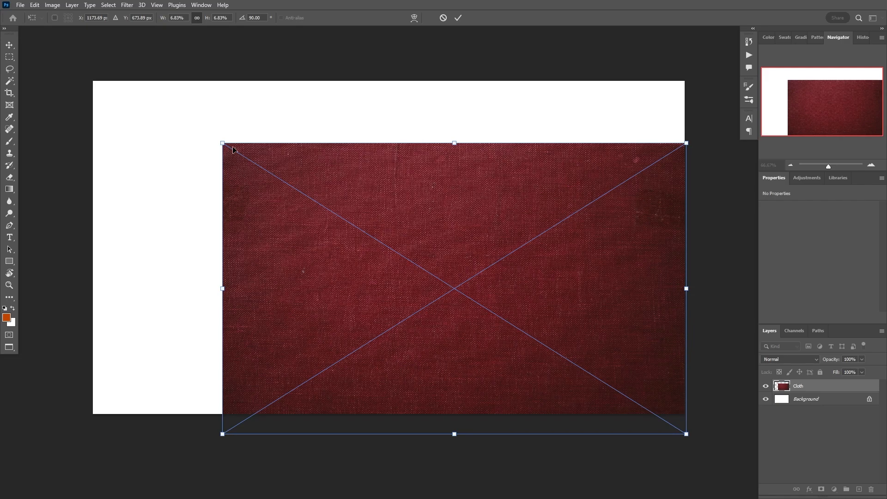
drag(223, 144, 86, 81)
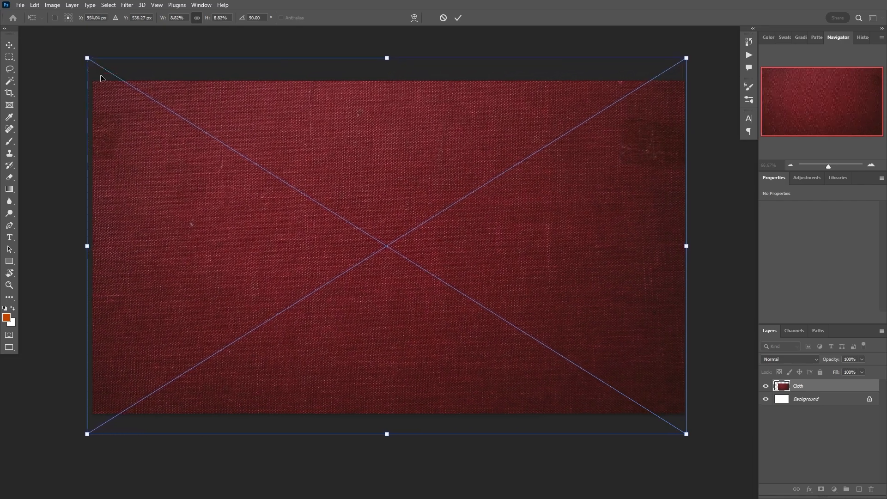
click(458, 18)
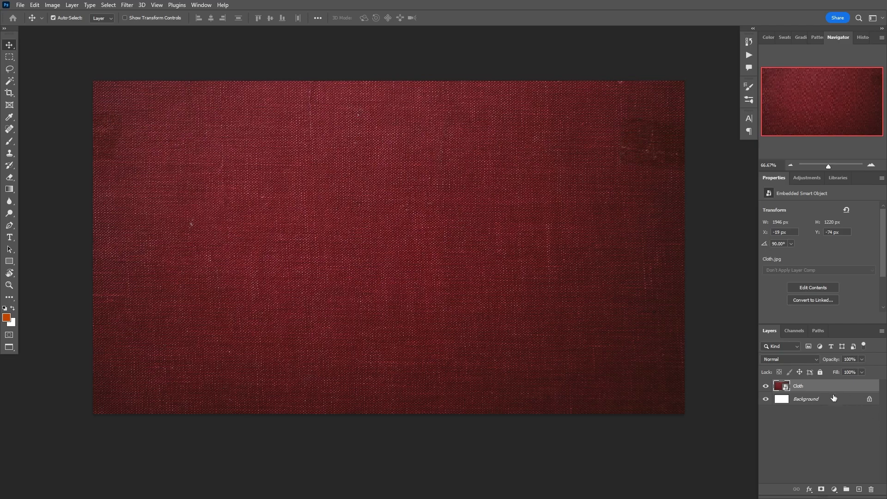
Add a Hue/Saturation adjustment clipped to Cloth with Hue -140 and Saturation -86
click(833, 489)
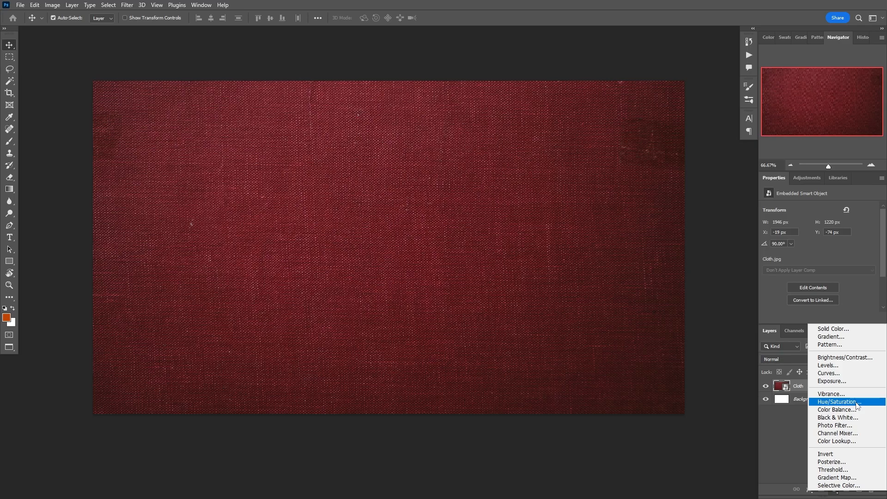
click(837, 401)
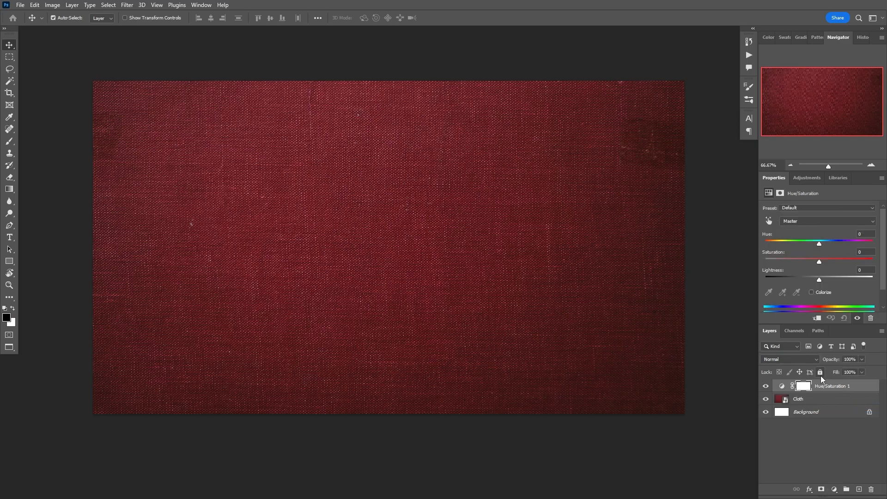
click(817, 319)
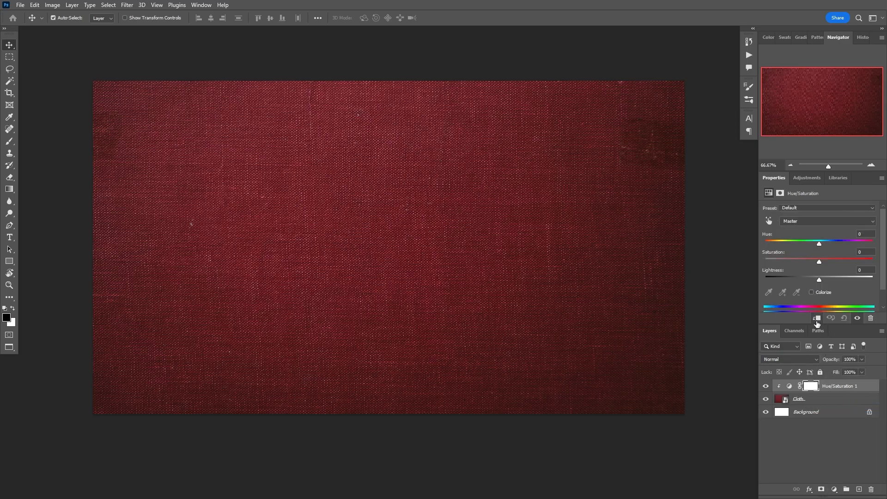
drag(819, 244, 774, 239)
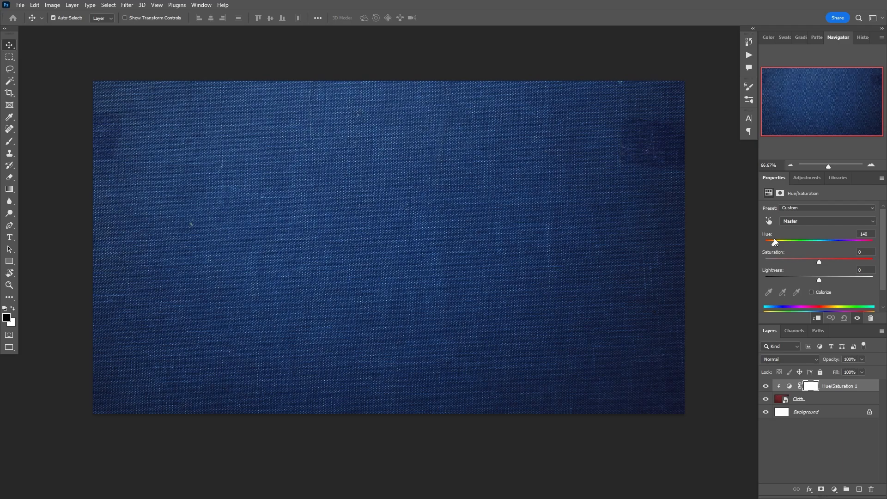
drag(817, 259, 797, 260)
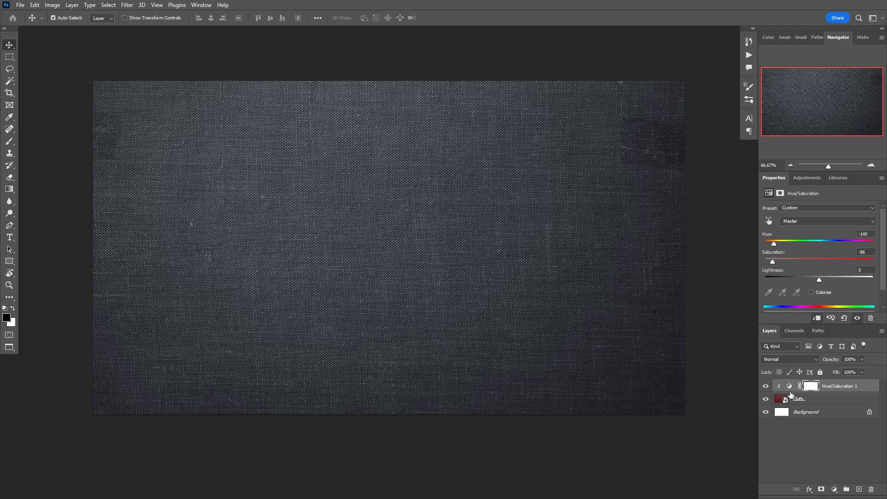
click(20, 5)
Place the water symbol PNG from the Embroidery 4x folder and shrink it
click(71, 196)
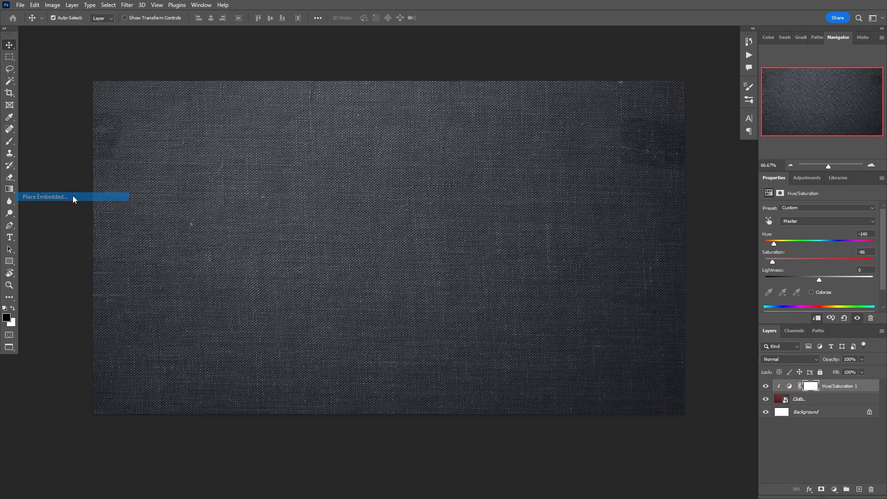
click(243, 25)
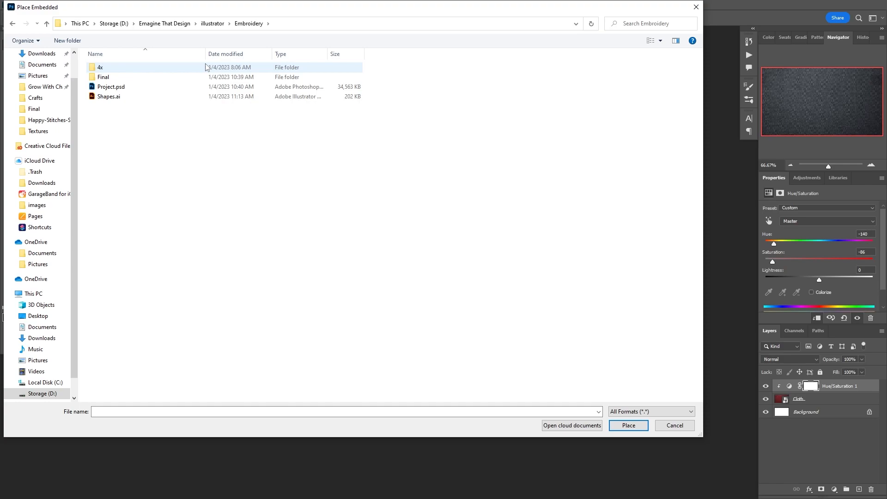
double_click(99, 69)
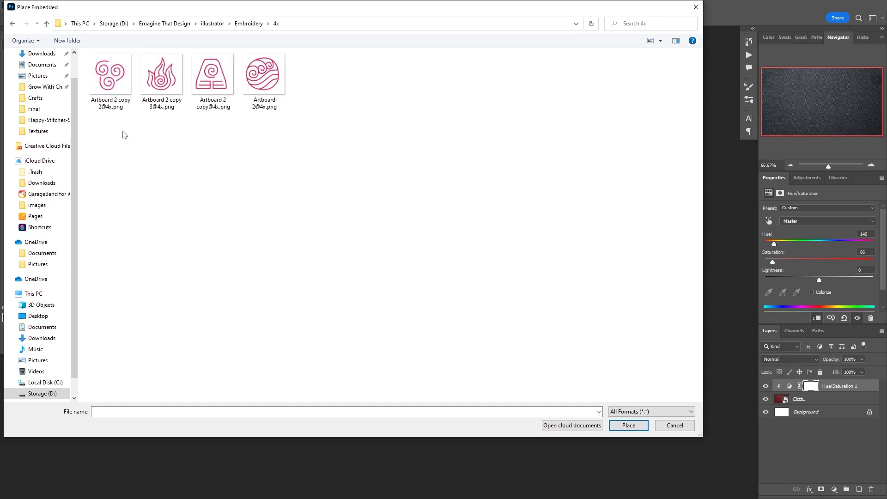
click(275, 84)
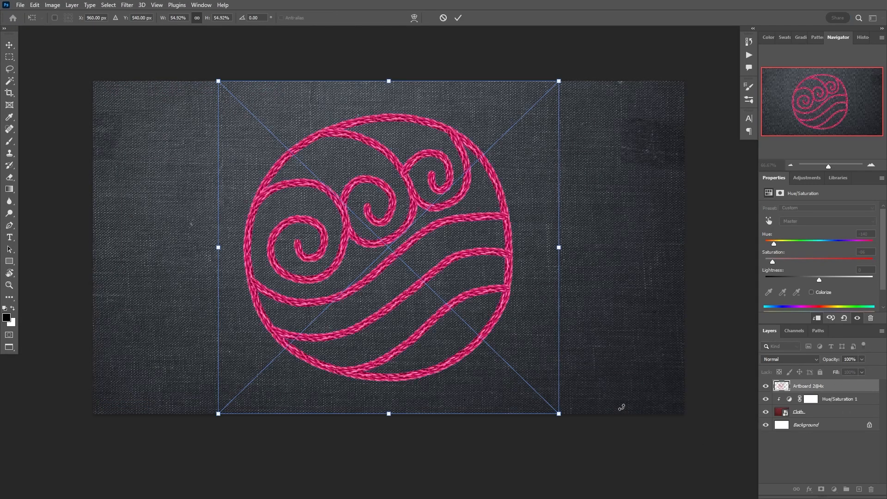
click(622, 424)
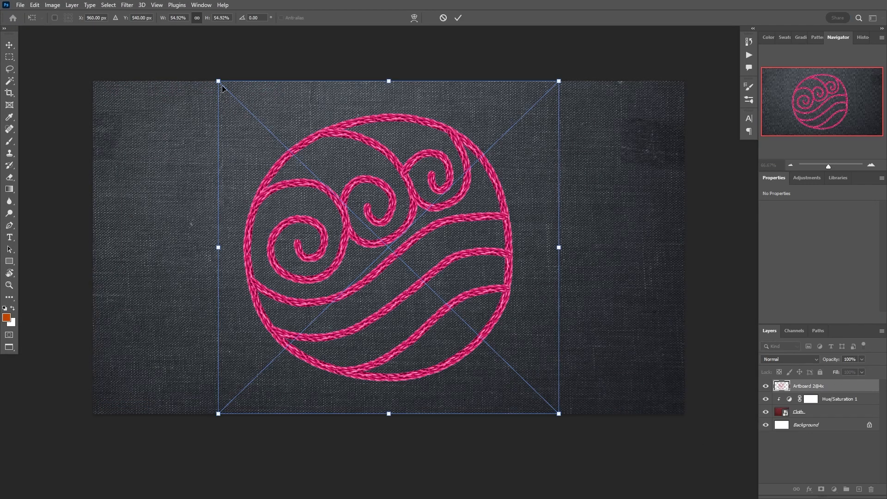
drag(219, 81, 411, 271)
drag(481, 314, 477, 312)
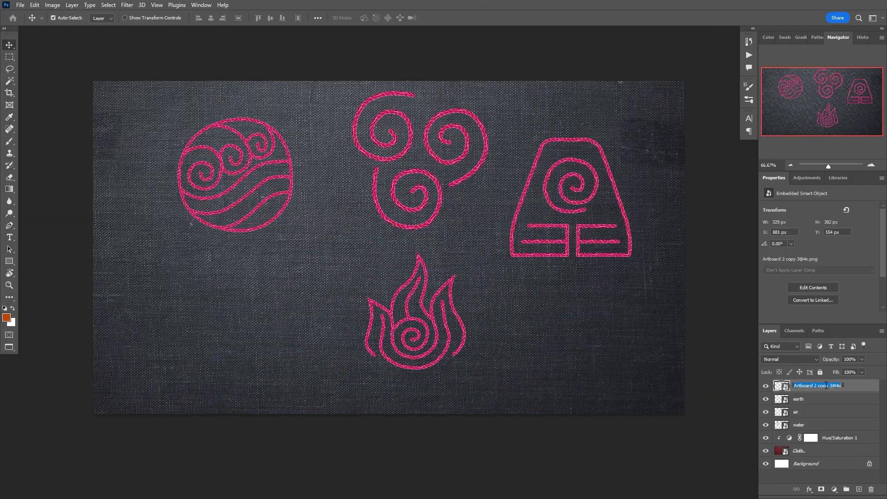
Name a layer 'Fire', then resize and position the water and air symbols
text(Fire)
key(Return)
drag(234, 174, 193, 240)
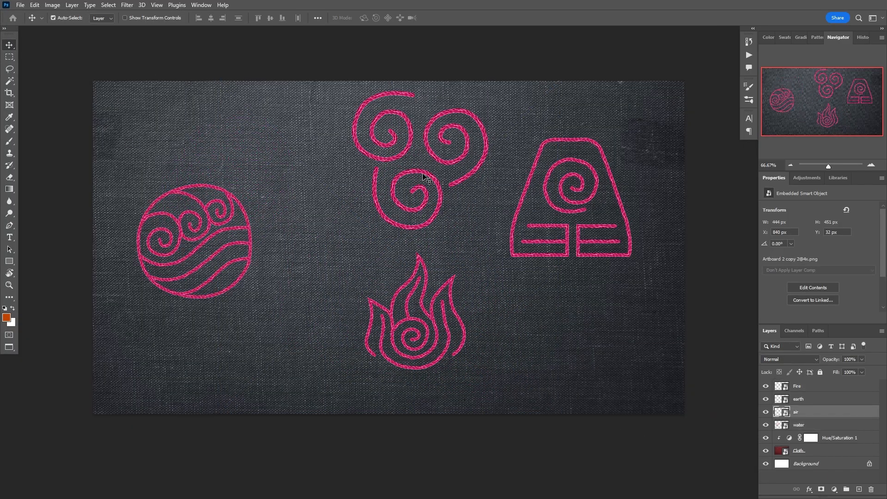
key(ctrl+t)
drag(321, 57, 360, 97)
drag(426, 175, 354, 243)
key(Return)
Line up the fire, water, air and earth symbols in an even row
drag(418, 332, 509, 263)
drag(193, 240, 166, 230)
drag(332, 243, 288, 233)
drag(501, 273, 448, 259)
drag(559, 199, 599, 224)
key(ctrl+t)
drag(533, 143, 551, 160)
click(460, 18)
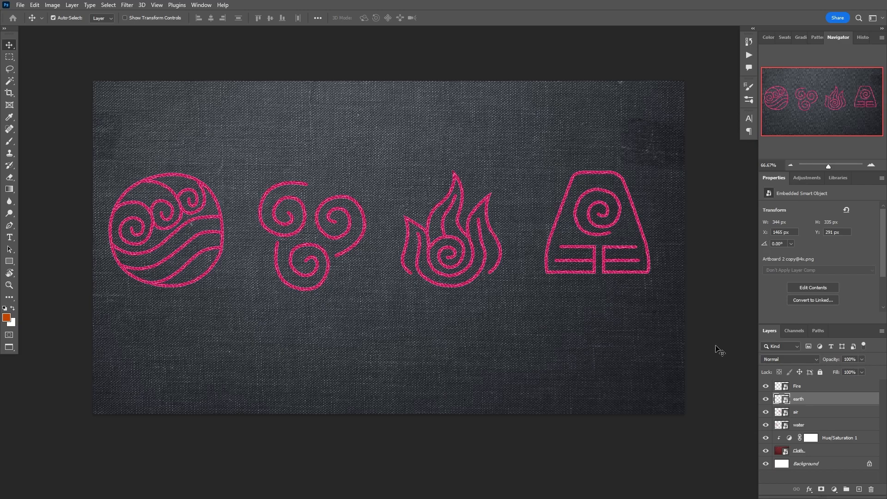
Select the Fire layer in the Layers panel
click(809, 388)
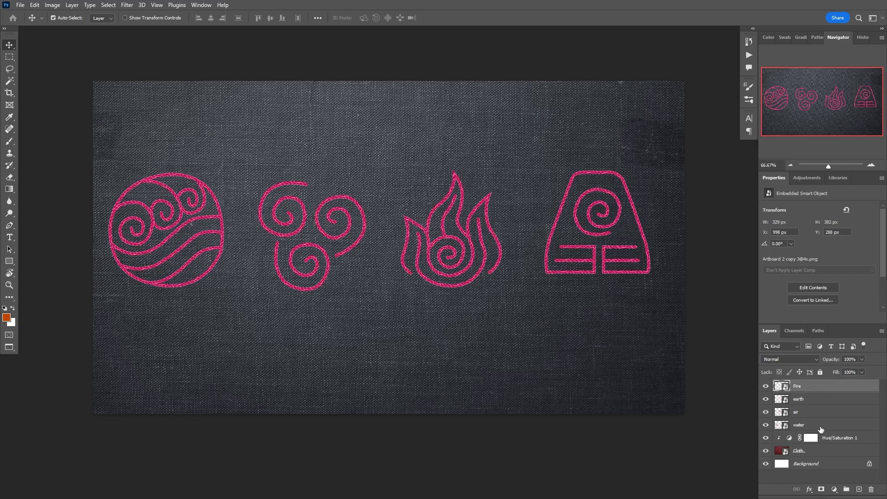
Give the water symbol a Bevel & Emboss with Depth 157 and Size 3 px
double_click(830, 426)
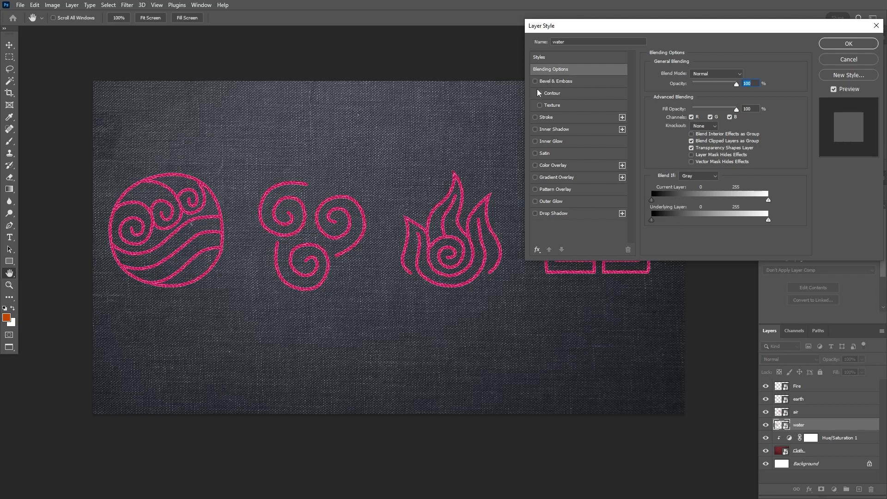
click(571, 81)
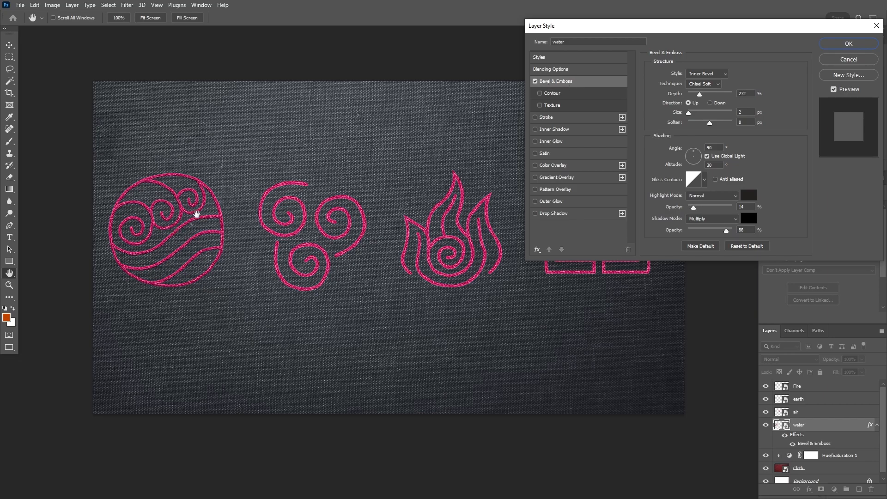
click(537, 82)
click(536, 82)
drag(699, 94, 696, 95)
drag(688, 113, 689, 112)
Add a drop shadow: Opacity 60, Angle -40, Distance 1, Spread 17
click(539, 213)
click(535, 213)
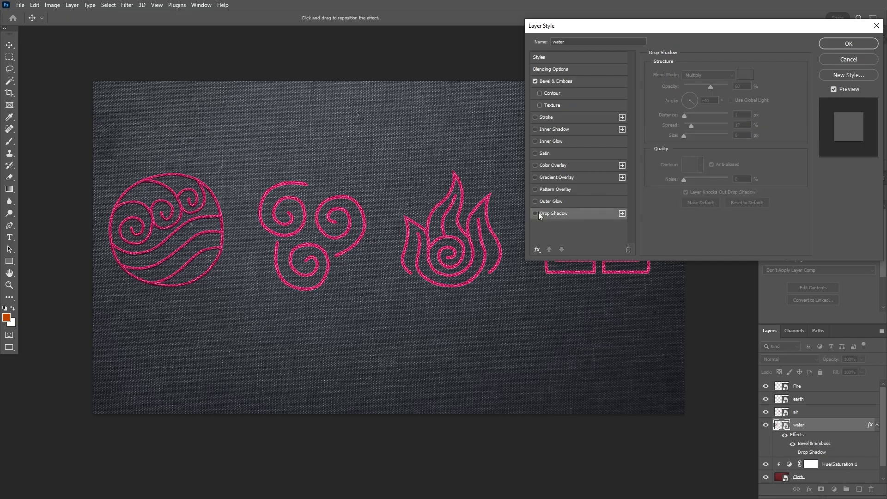
click(536, 214)
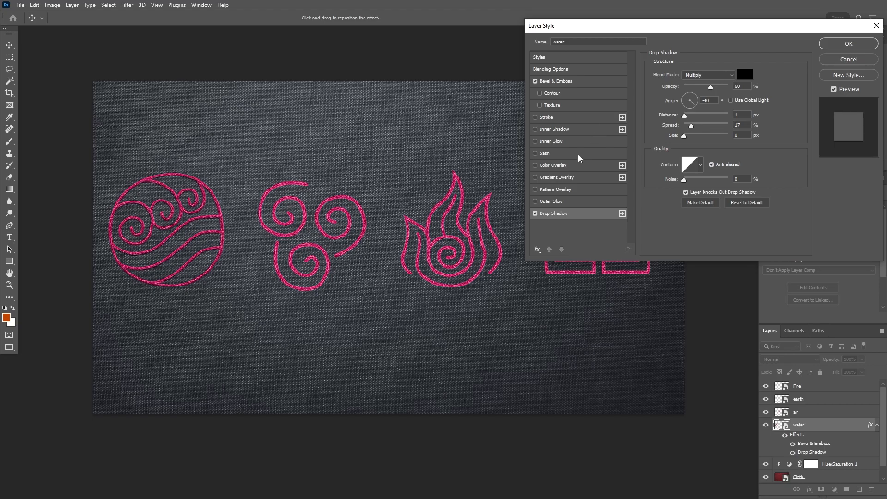
Add a blue Color Overlay to the water symbol in Color blend mode and apply the style
click(554, 166)
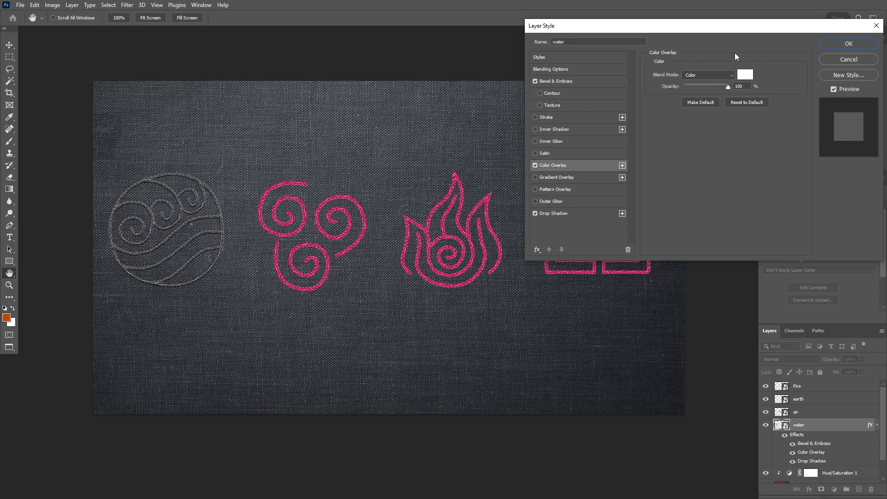
click(744, 75)
drag(769, 216, 759, 195)
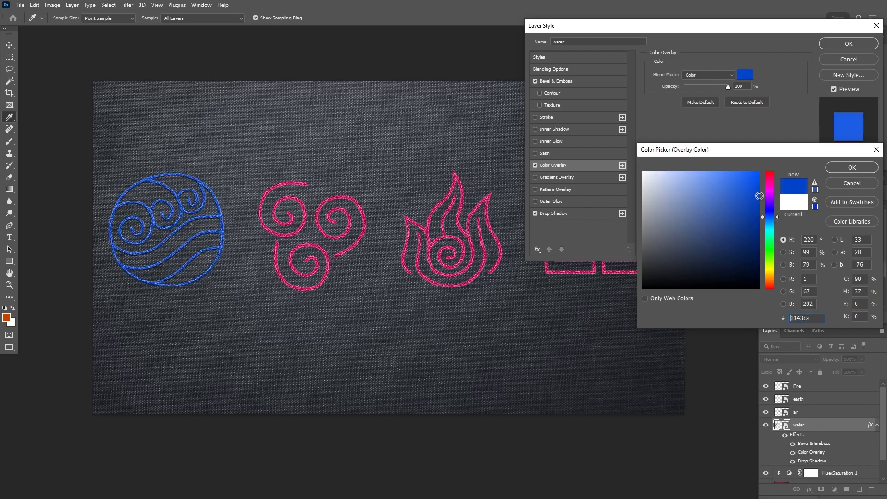
click(865, 167)
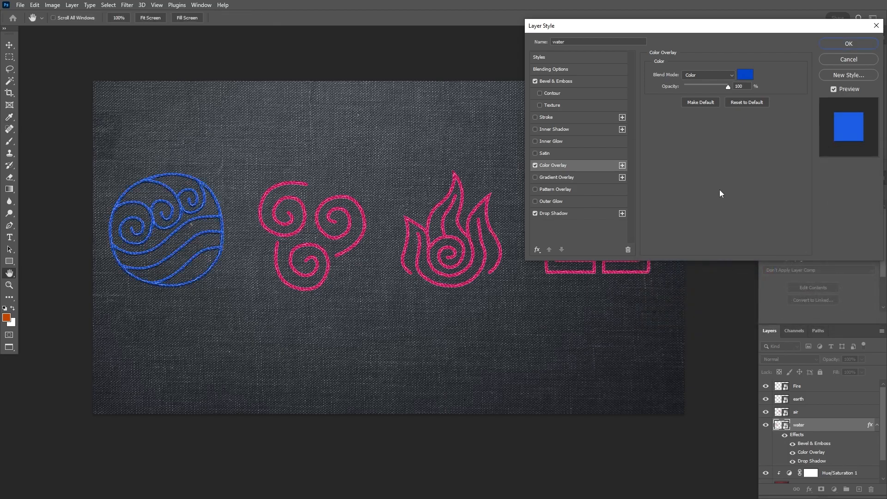
click(694, 77)
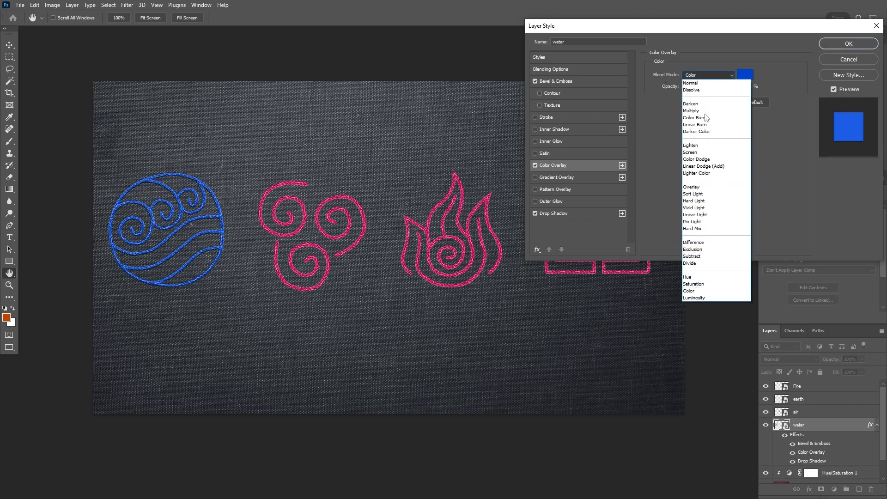
click(701, 84)
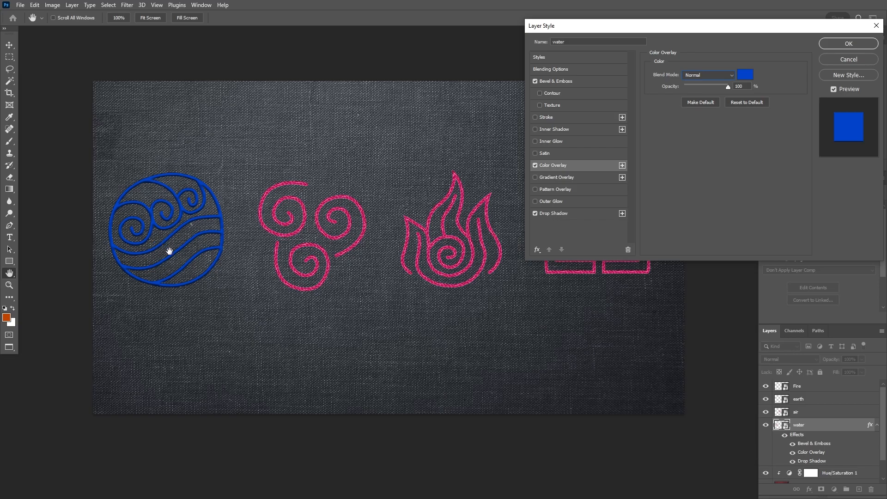
click(706, 74)
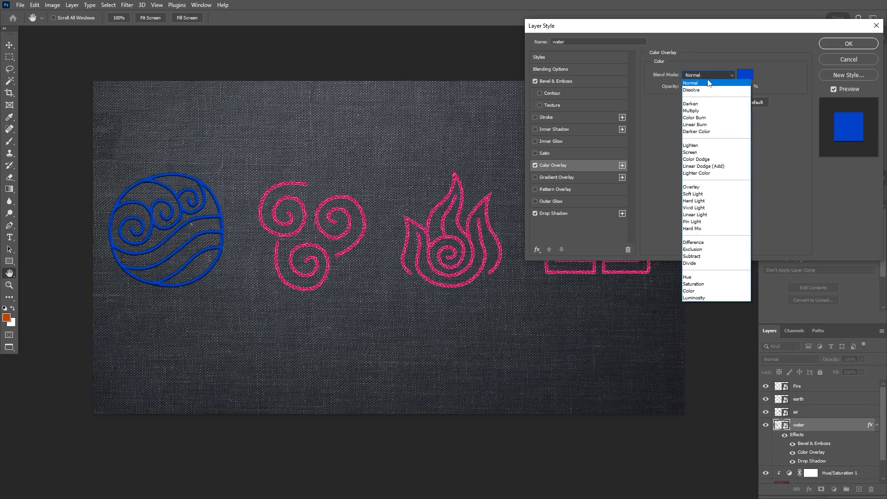
click(700, 292)
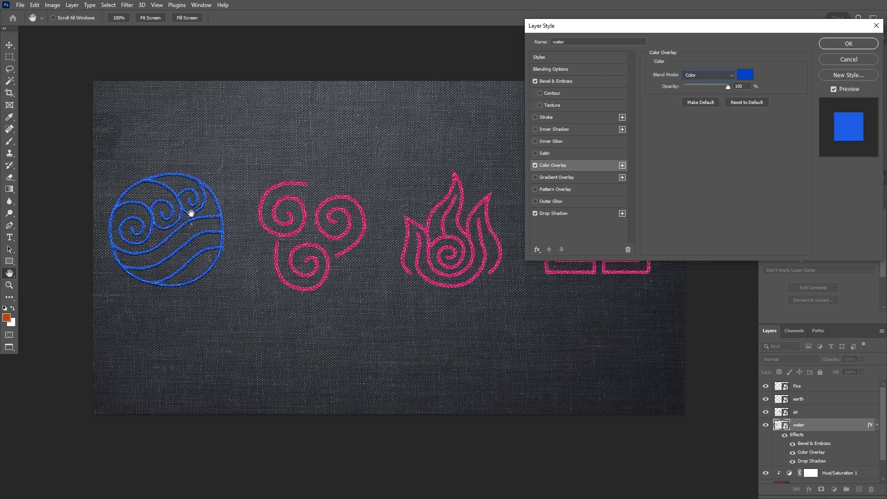
click(836, 45)
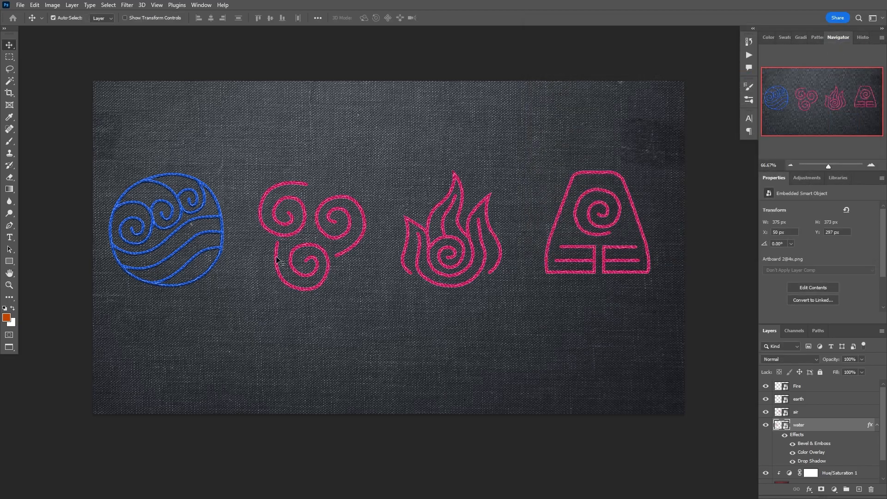
Copy the water layer's effects onto the air, earth and Fire layers
scroll(805, 425, down, 1)
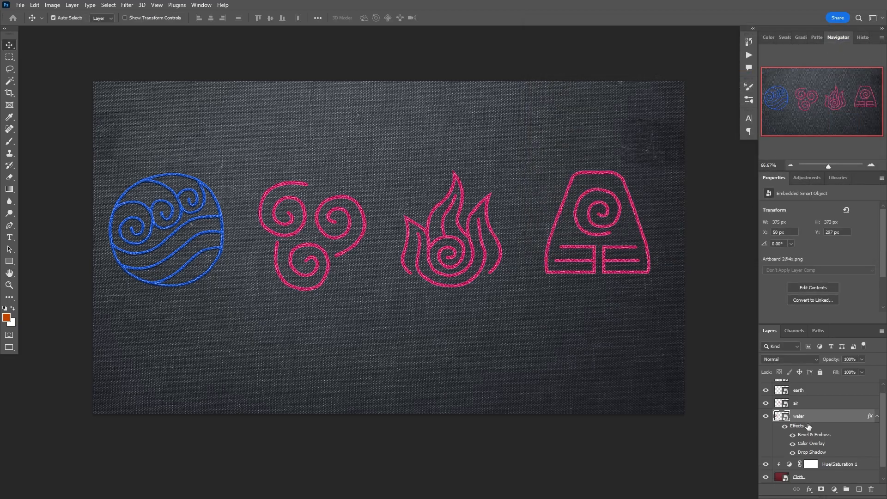
scroll(825, 409, down, 1)
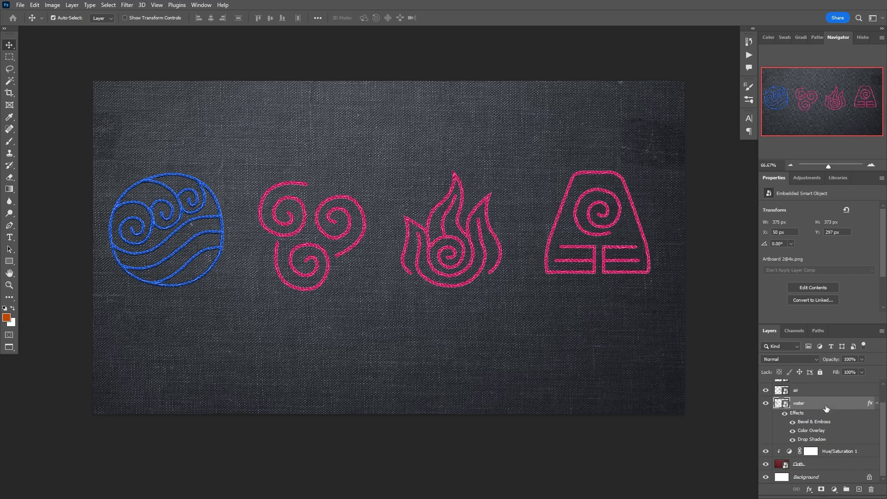
scroll(826, 408, up, 1)
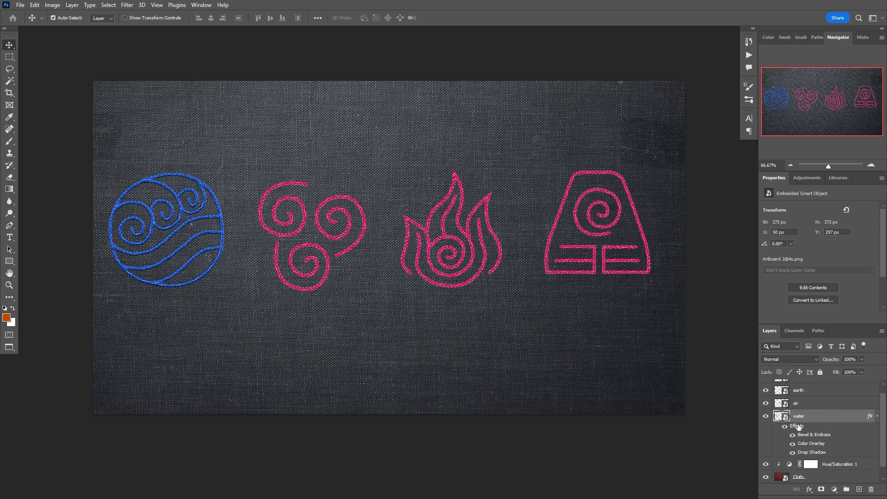
drag(797, 425, 816, 404)
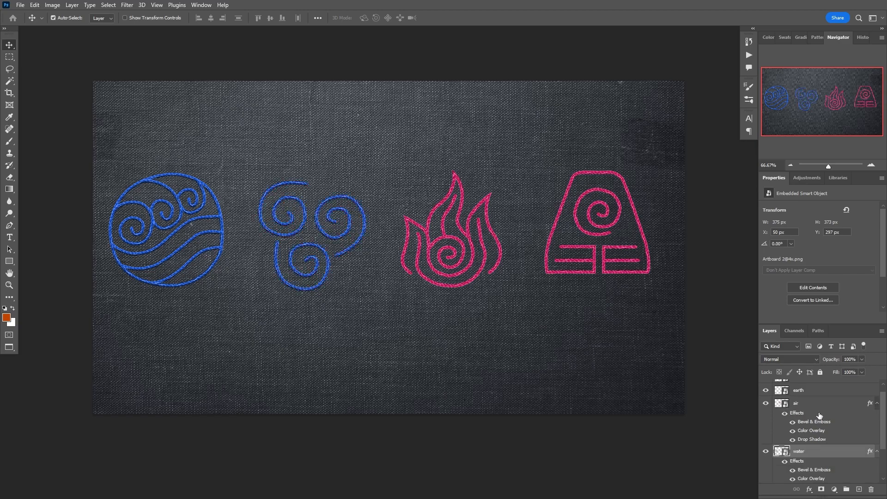
scroll(817, 416, up, 1)
drag(802, 424, 798, 402)
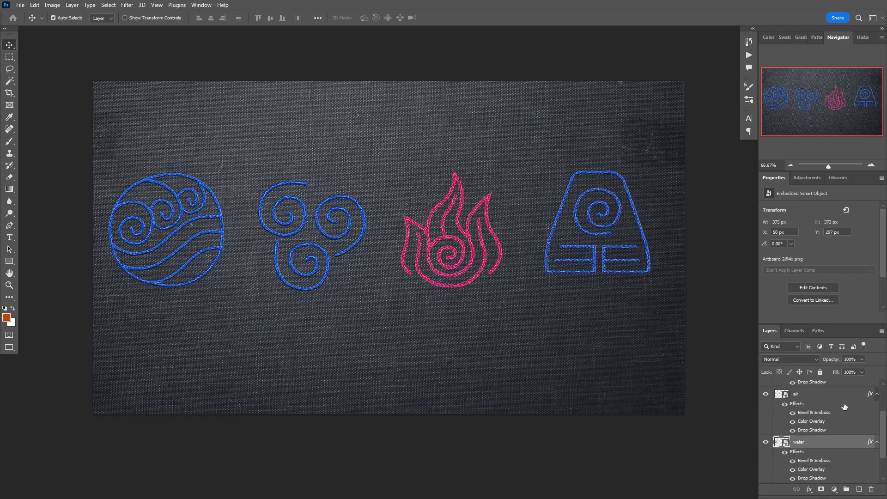
scroll(845, 405, up, 2)
drag(798, 408, 797, 387)
scroll(827, 402, up, 2)
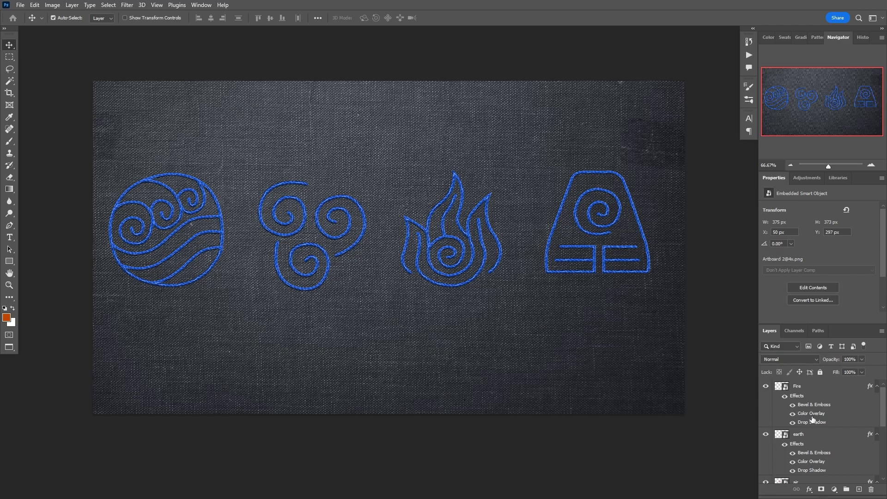
Change the Fire layer's Color Overlay to a deep red
double_click(820, 416)
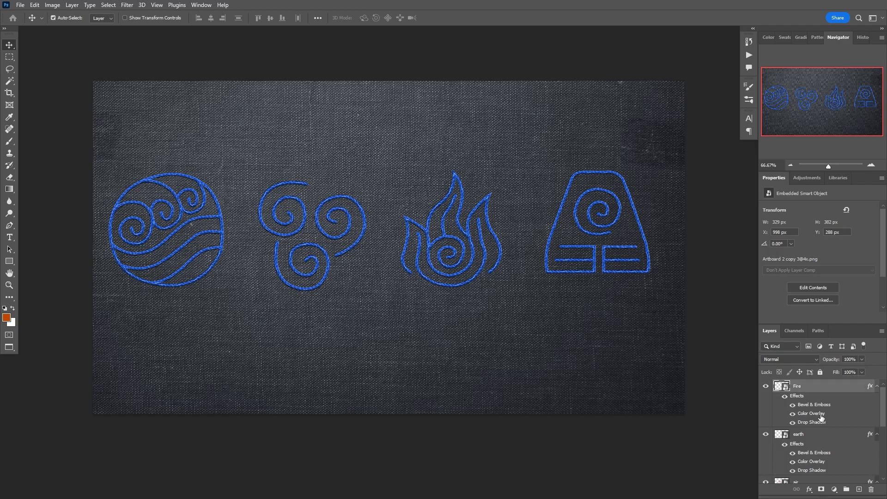
click(744, 74)
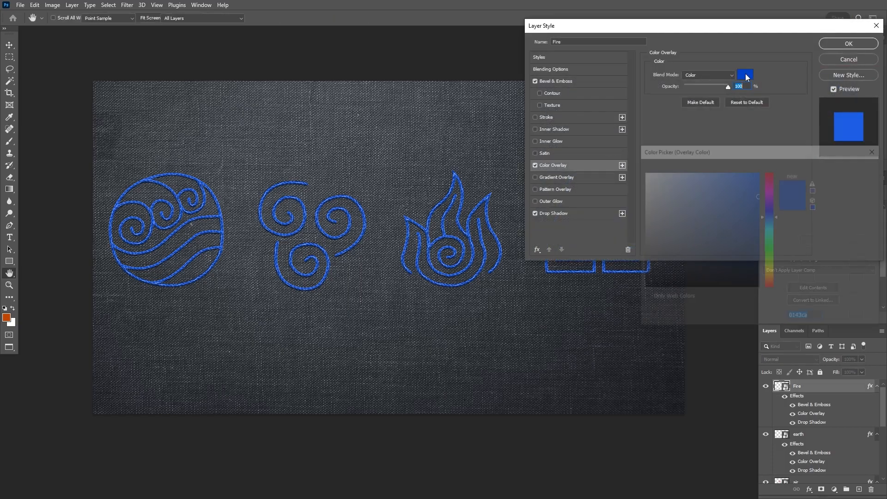
click(771, 285)
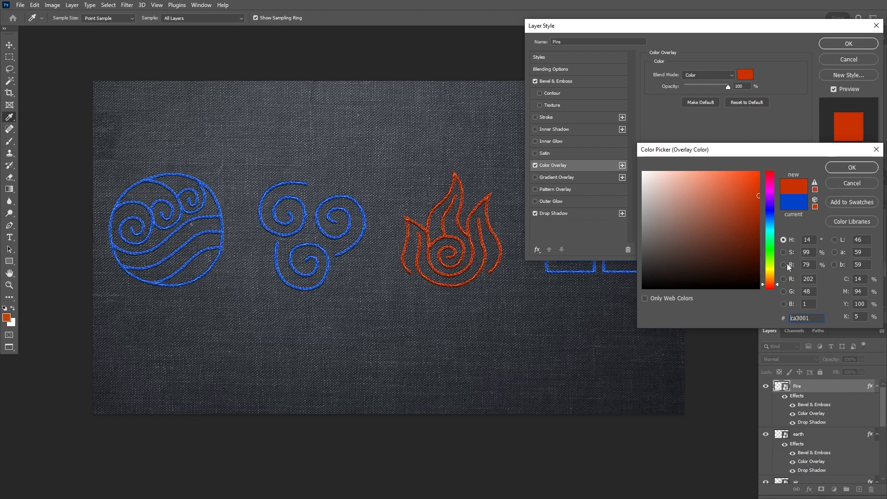
click(769, 284)
click(771, 286)
click(836, 167)
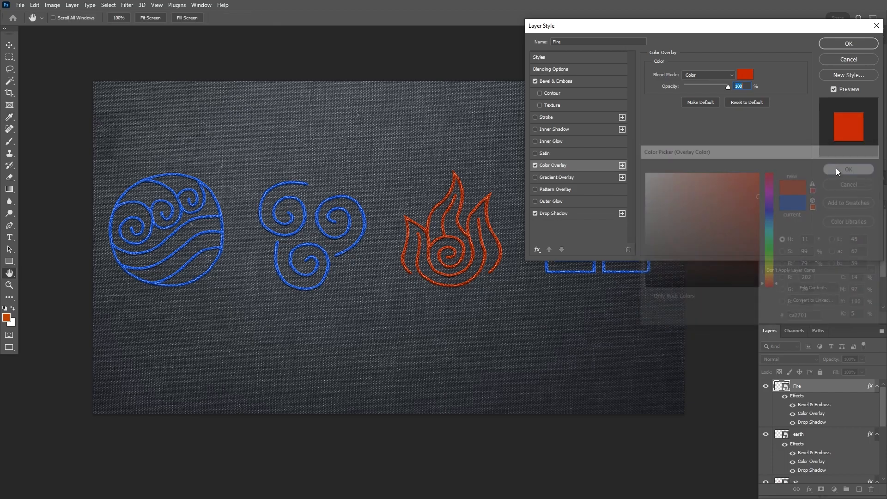
click(849, 45)
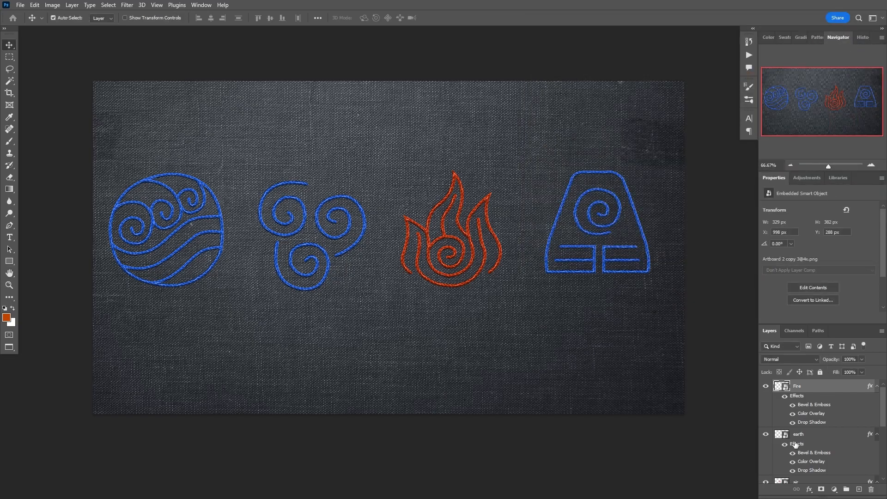
Change the earth layer's Color Overlay to dark olive green (2c4702)
click(815, 461)
double_click(815, 461)
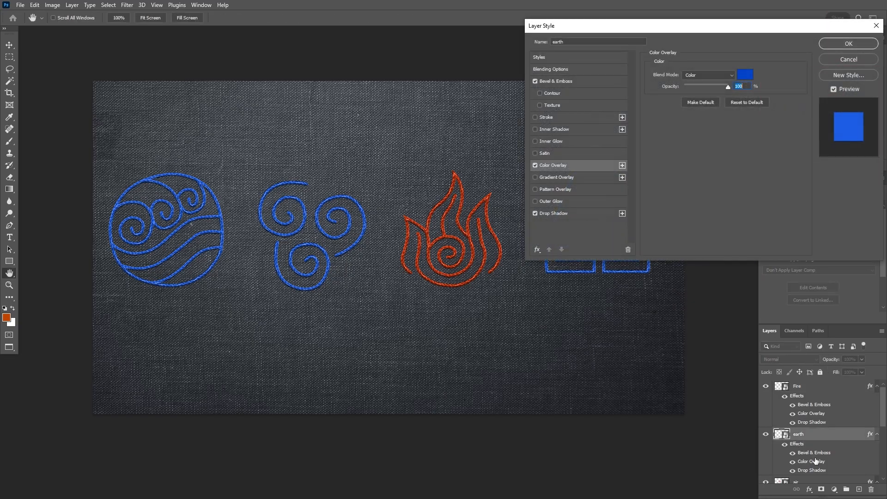
click(744, 74)
drag(773, 248, 775, 265)
click(751, 252)
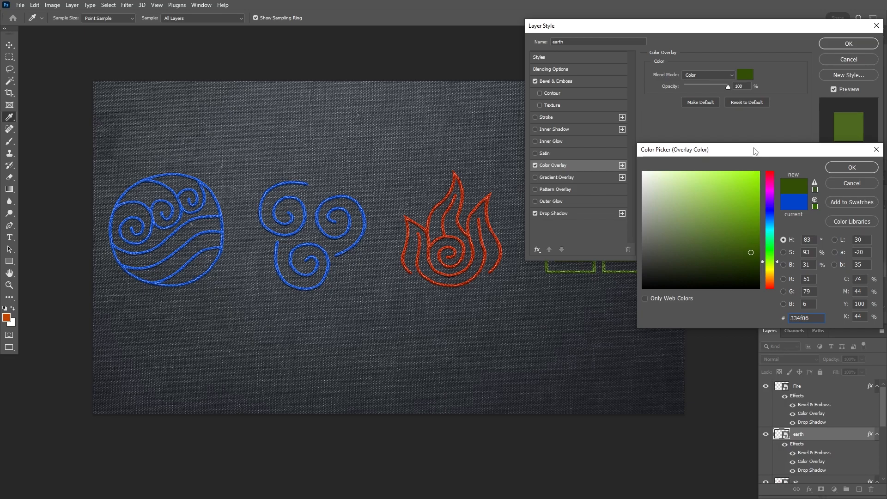
drag(757, 149, 219, 87)
drag(215, 191, 214, 197)
click(326, 108)
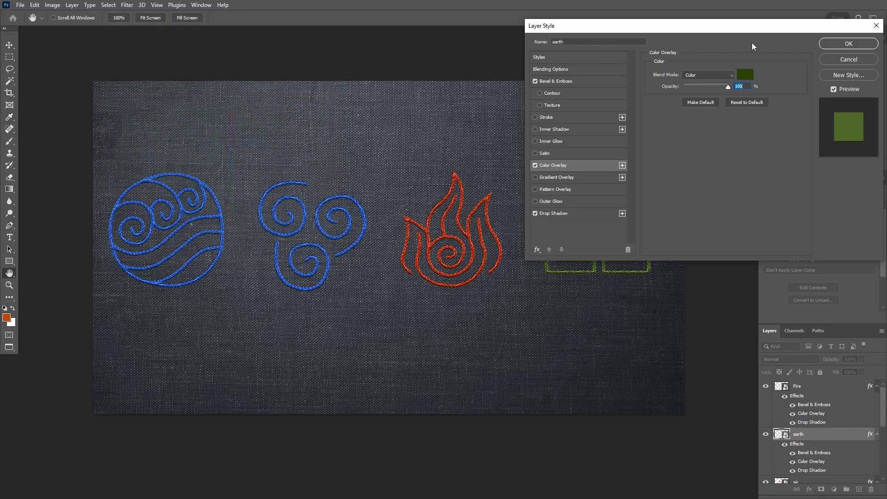
click(857, 47)
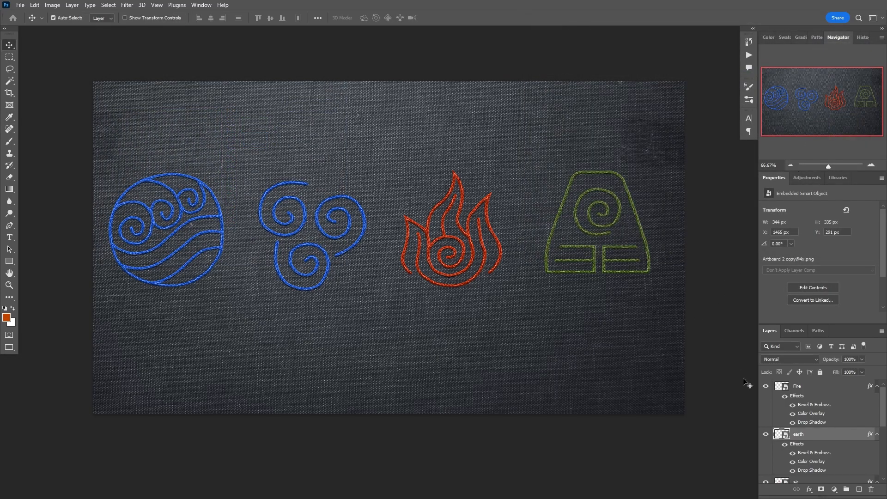
Set the air layer's Color Overlay to bright cyan (0af5f8) and apply it
scroll(803, 428, down, 5)
scroll(807, 416, up, 5)
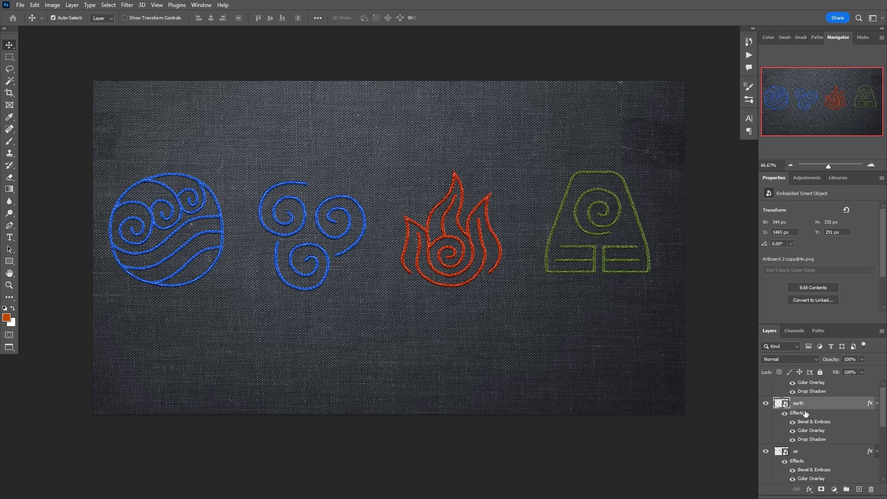
scroll(812, 397, down, 1)
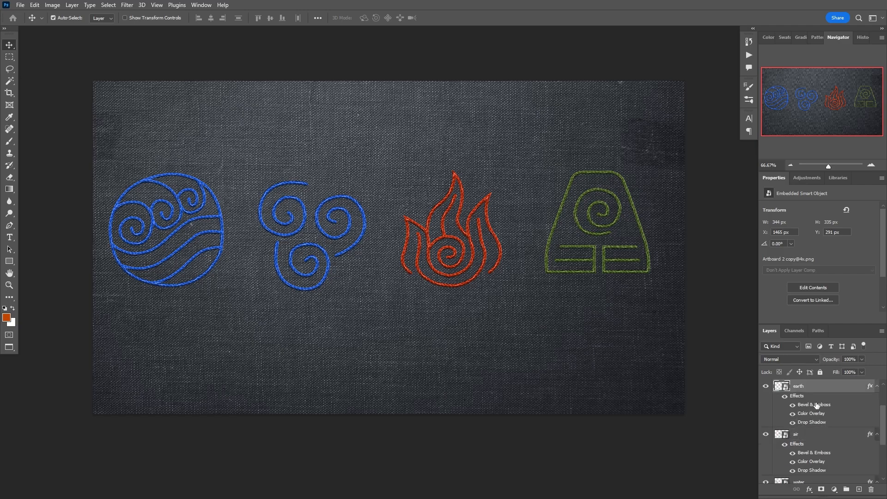
click(810, 462)
double_click(811, 462)
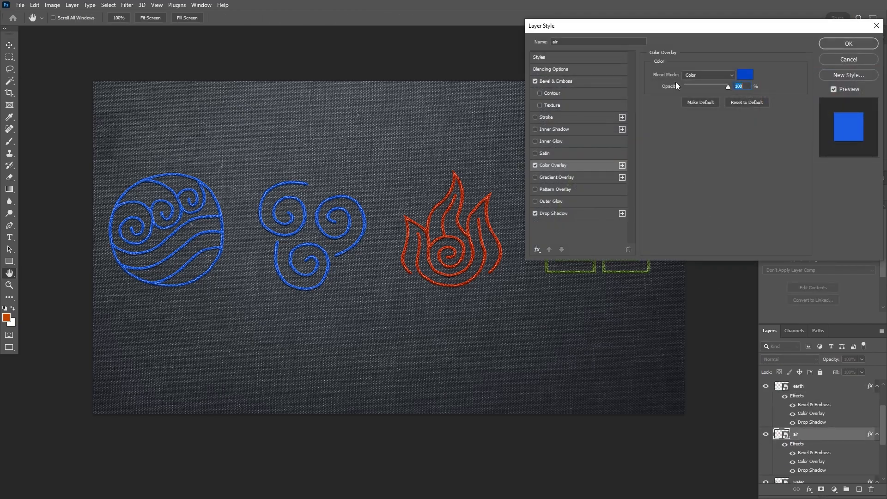
click(744, 75)
drag(193, 90, 668, 39)
click(706, 118)
mouse_move(642, 75)
mouse_down()
mouse_move(607, 59)
mouse_move(667, 57)
mouse_up()
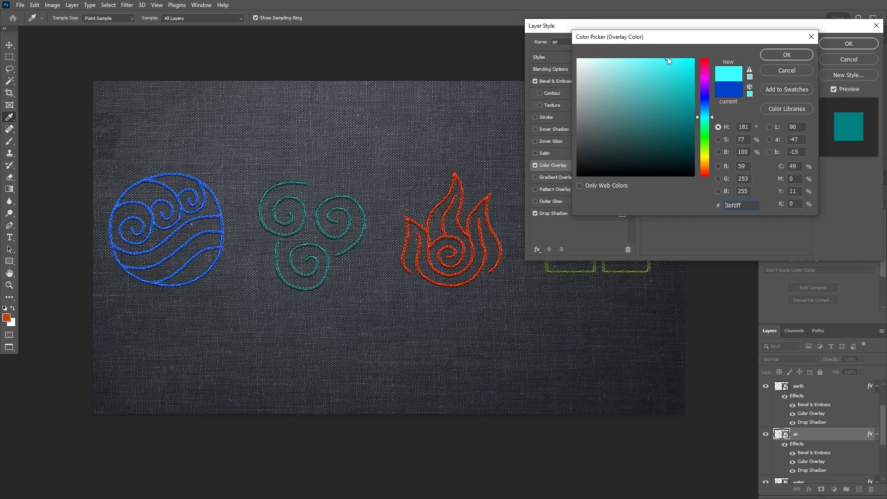
click(689, 61)
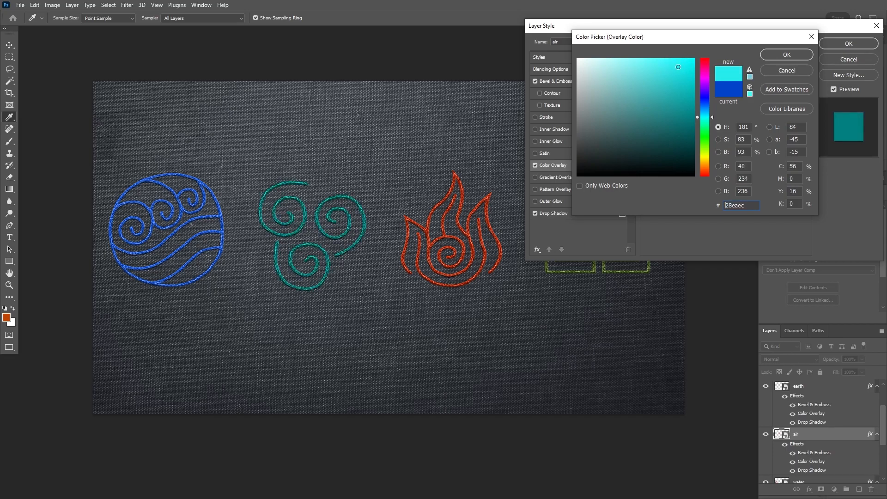
click(785, 55)
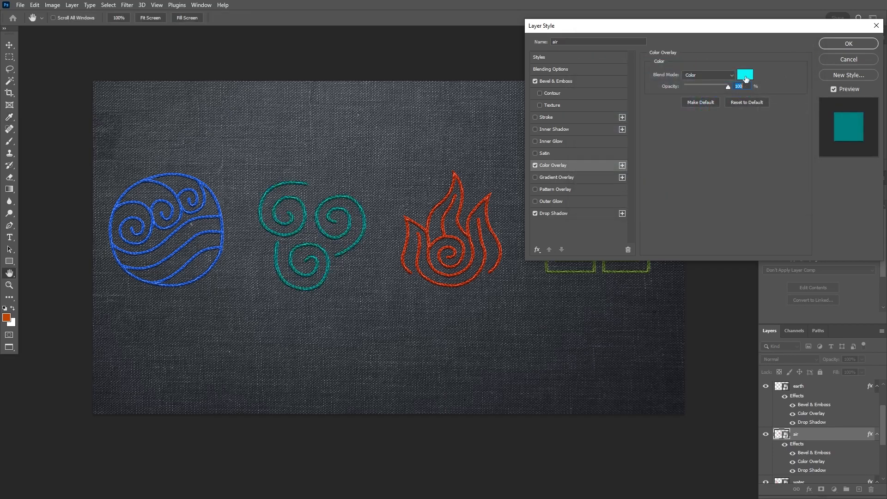
click(840, 44)
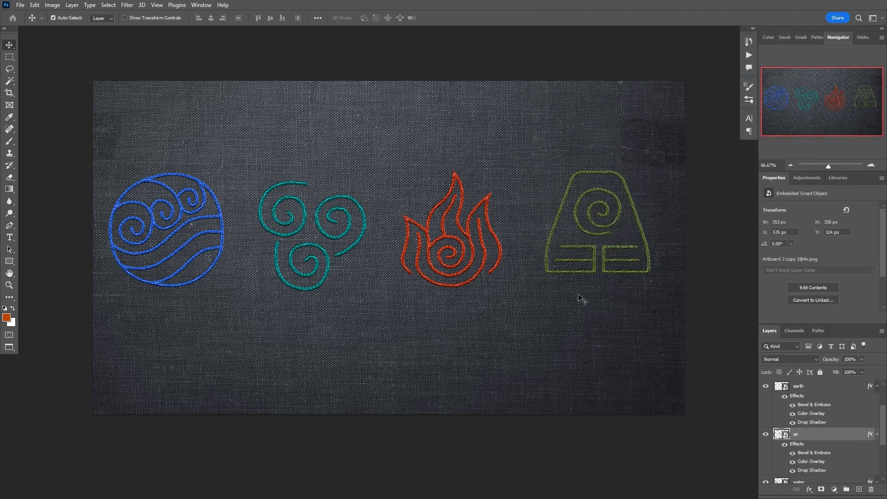